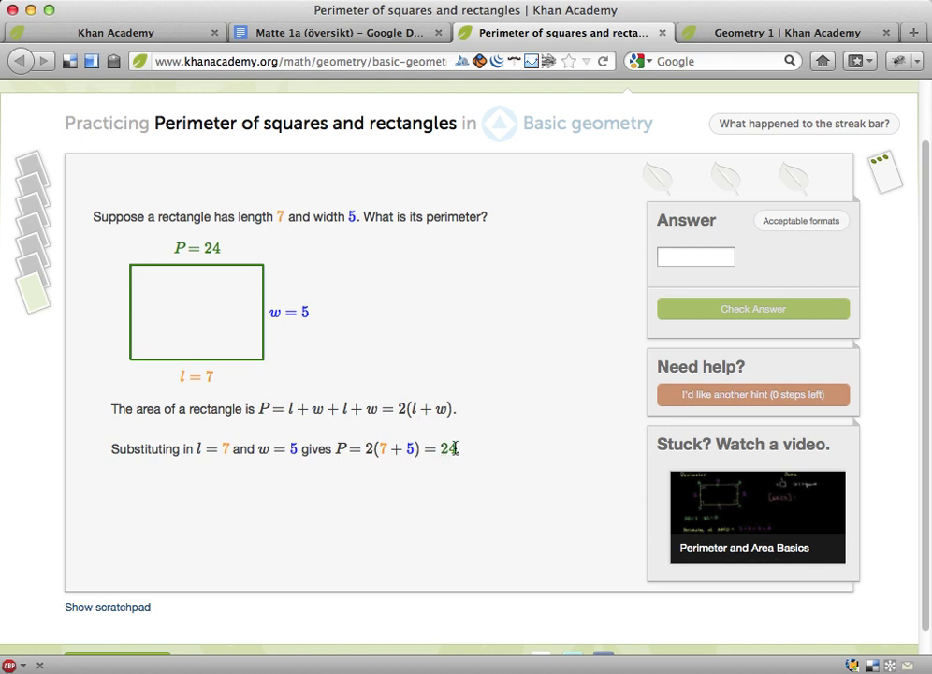
Step: Submit 24 as the perimeter of the 7 by 5 rectangle and continue to the next question
left_click(689, 254)
type("24")
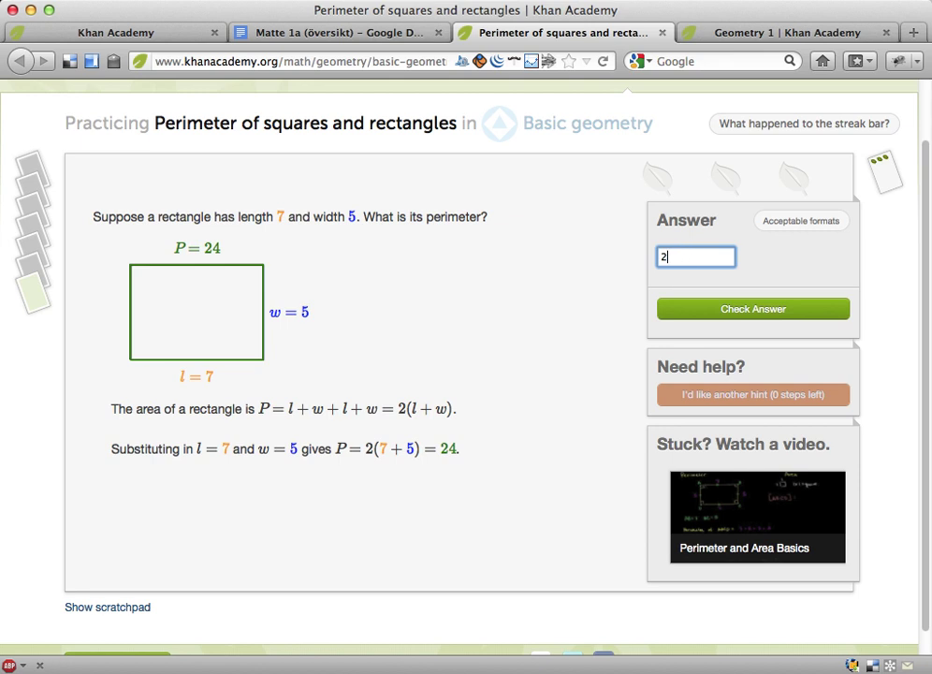
left_click(706, 309)
mouse_move(660, 184)
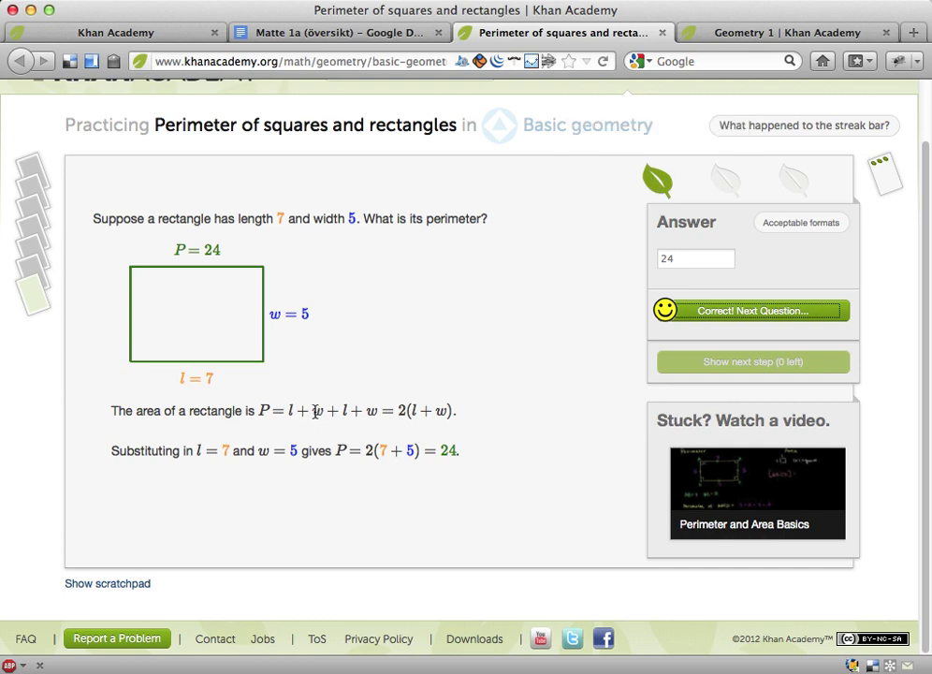
left_click(702, 317)
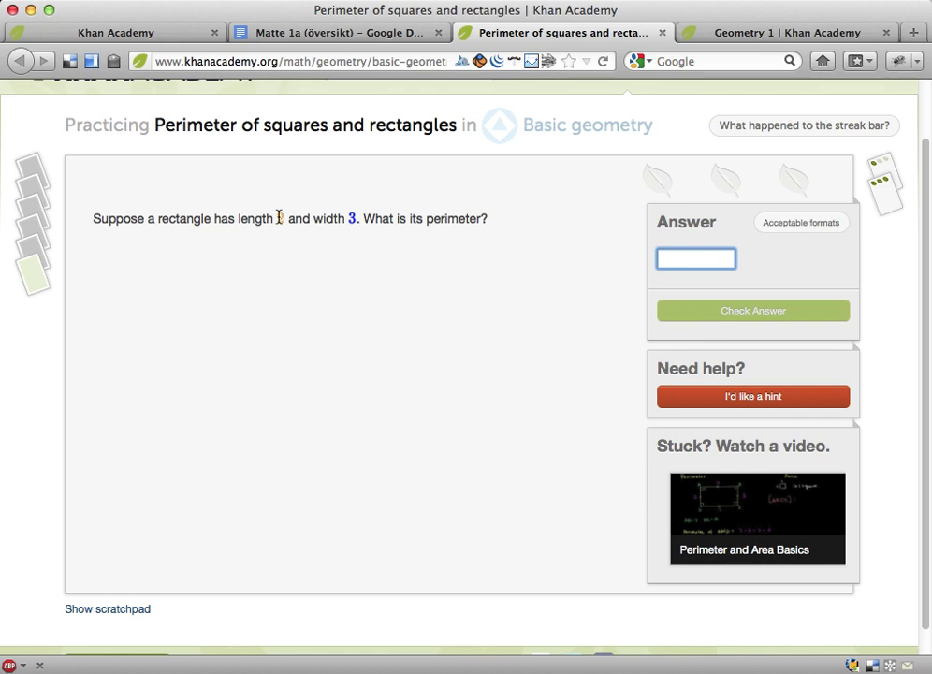
Step: View the Perimeter and Area Basics help video and close it without playing it
left_click(348, 218)
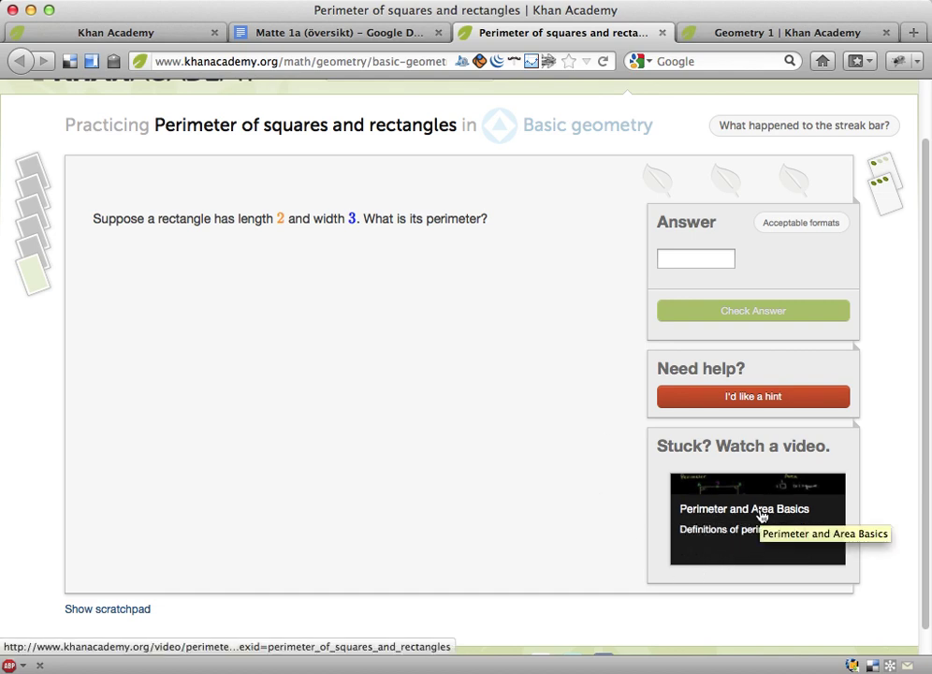
left_click(703, 531)
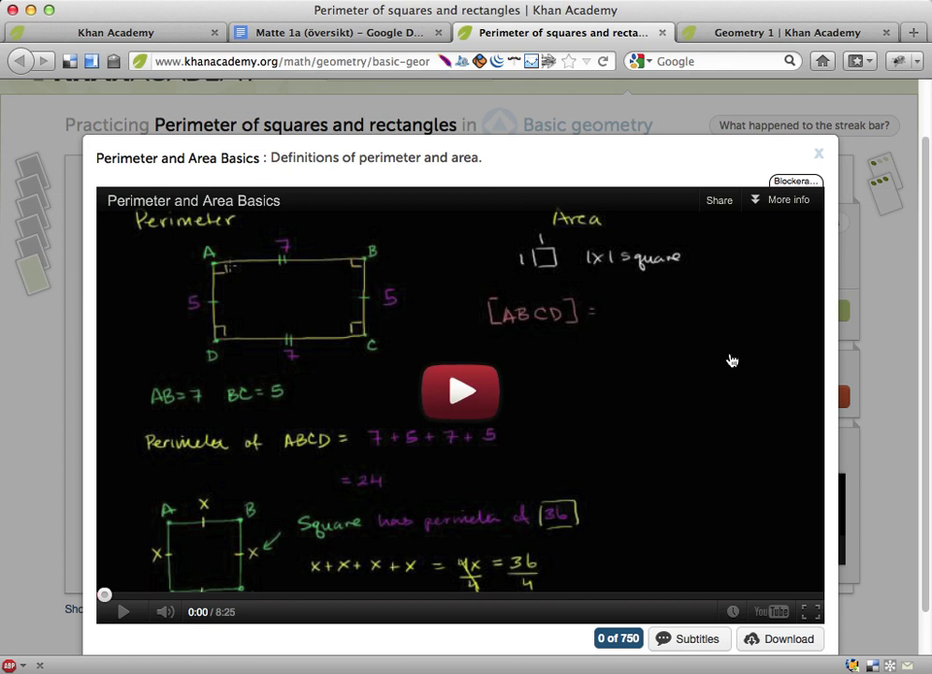
left_click(818, 158)
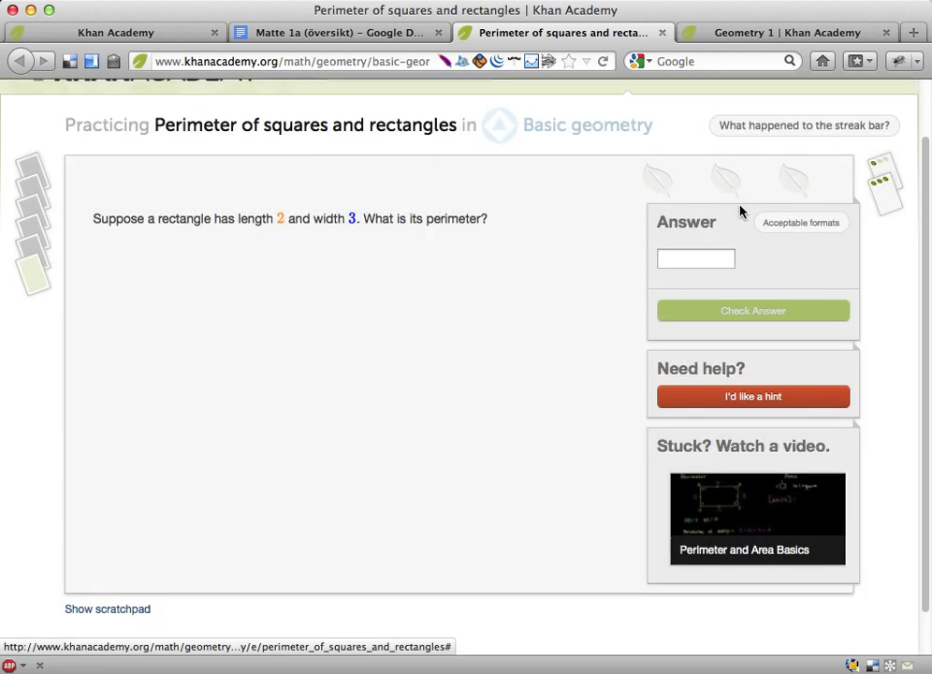
Step: Submit 10 as the perimeter of the rectangle with length 2 and width 3, and continue to the next question
left_click(680, 266)
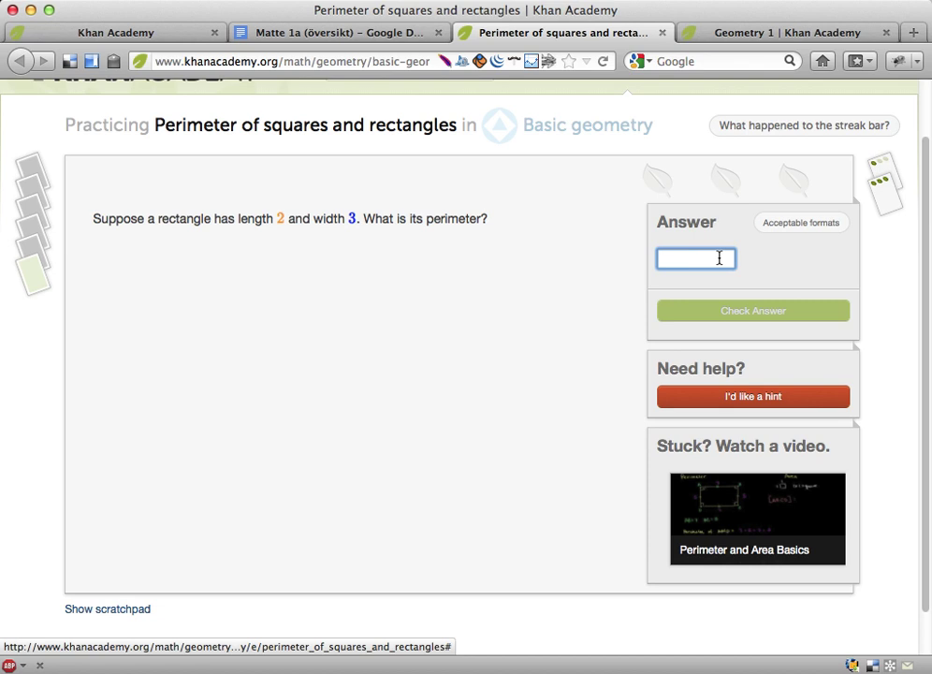
type("10")
left_click(752, 310)
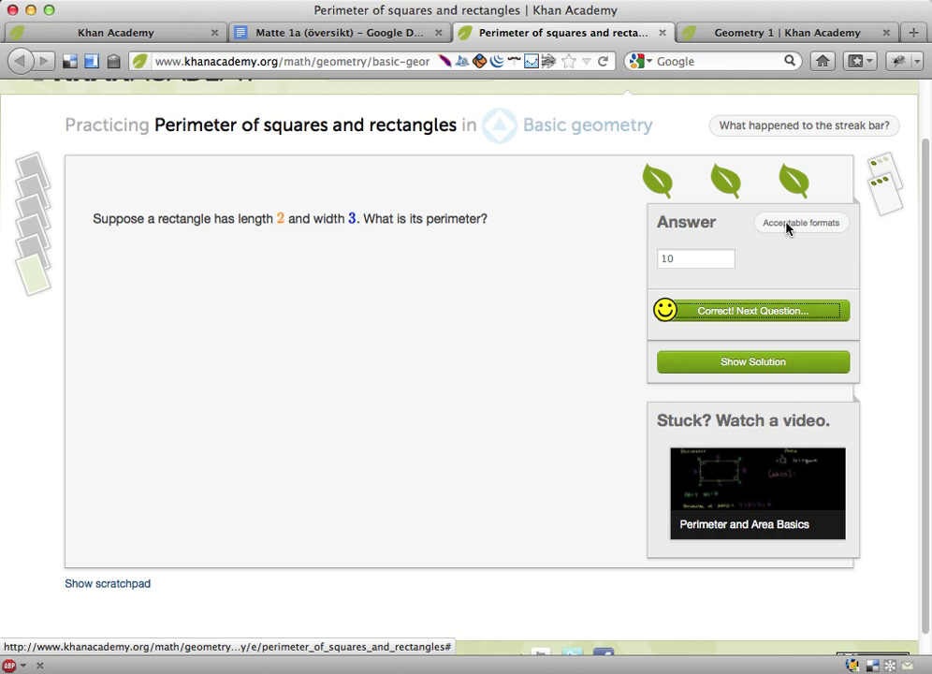
left_click(746, 312)
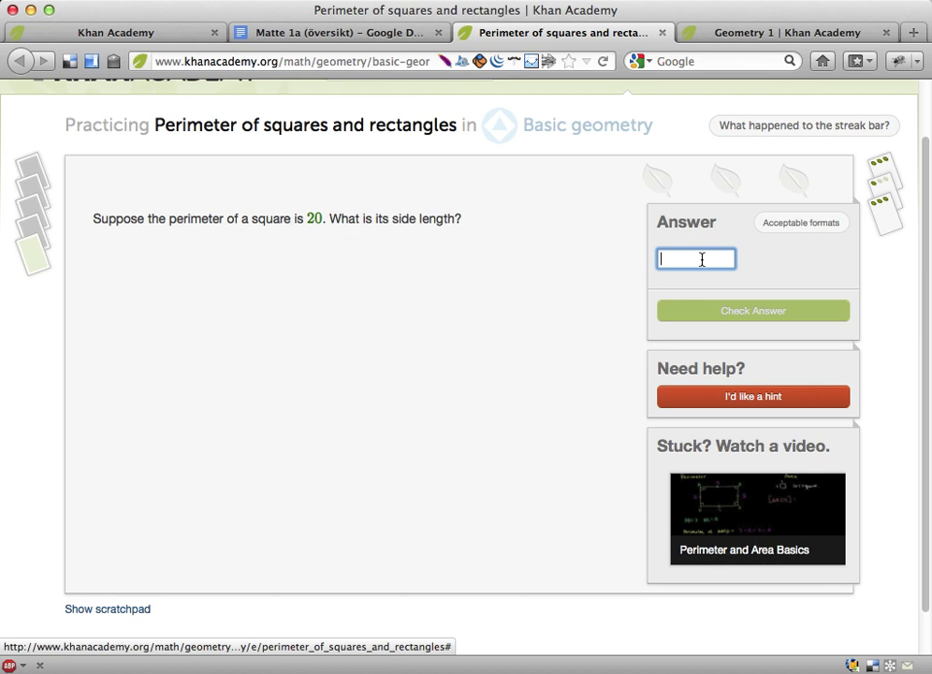
Step: Answer 5 for the side length of the square with perimeter 20, and 18 for the perimeter of the 1 by 8 rectangle
type("5")
key("Return")
key("Return")
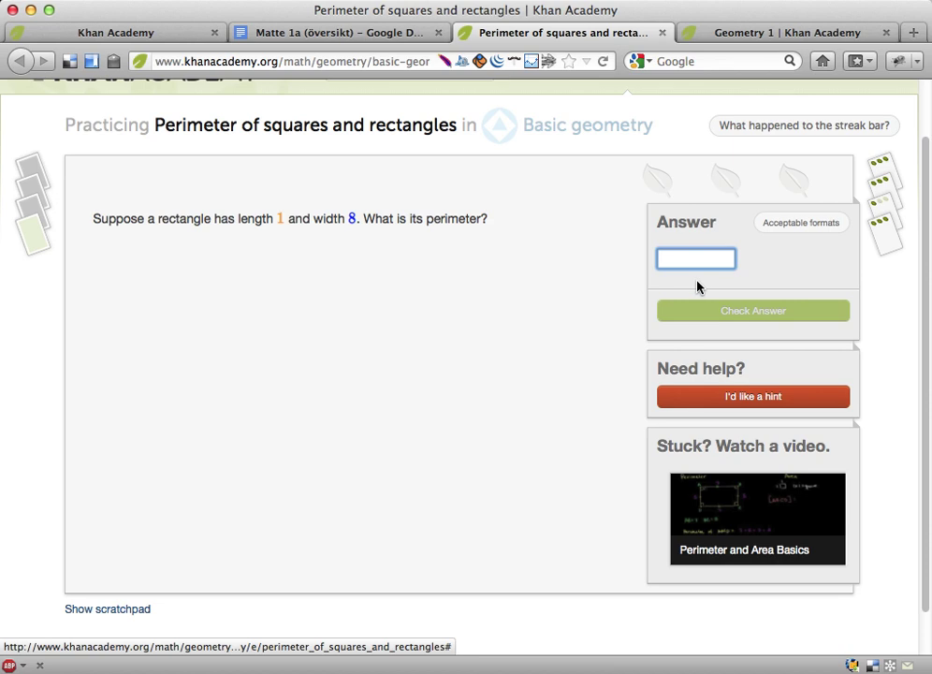
type("18")
key("Return")
key("Return")
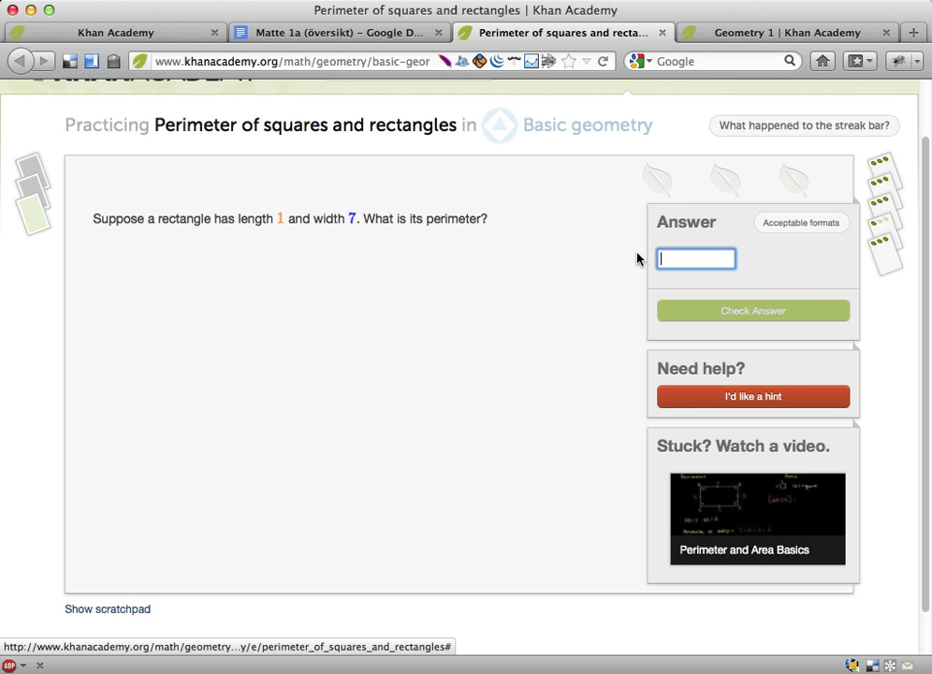
Step: Answer 16 for the perimeter of the 1 by 7 rectangle and 18 for the 5 by 4 rectangle
type("16")
key("Return")
key("Return")
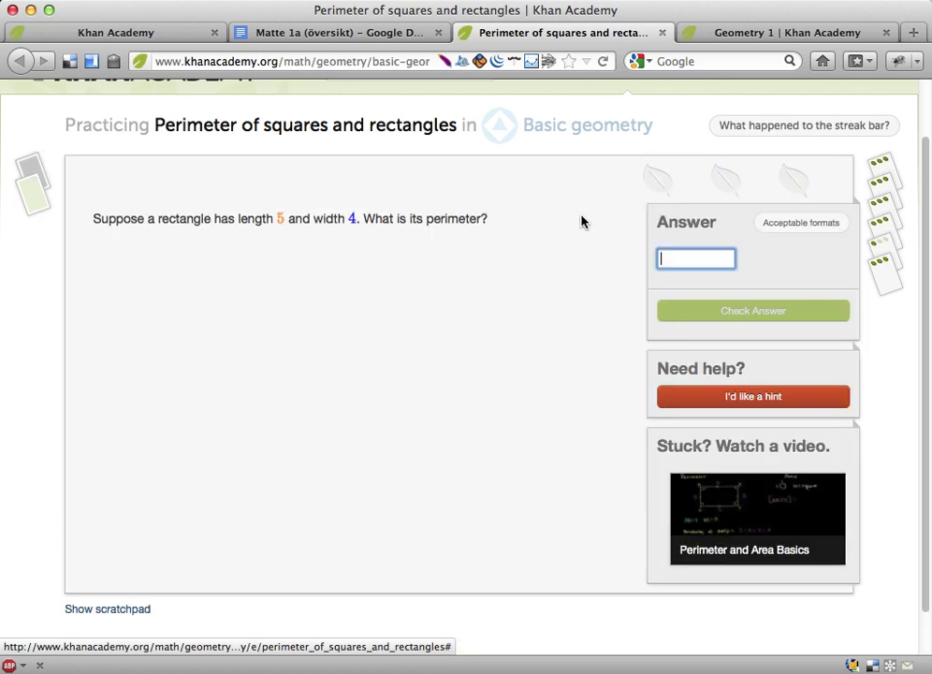
type("18")
key("Return")
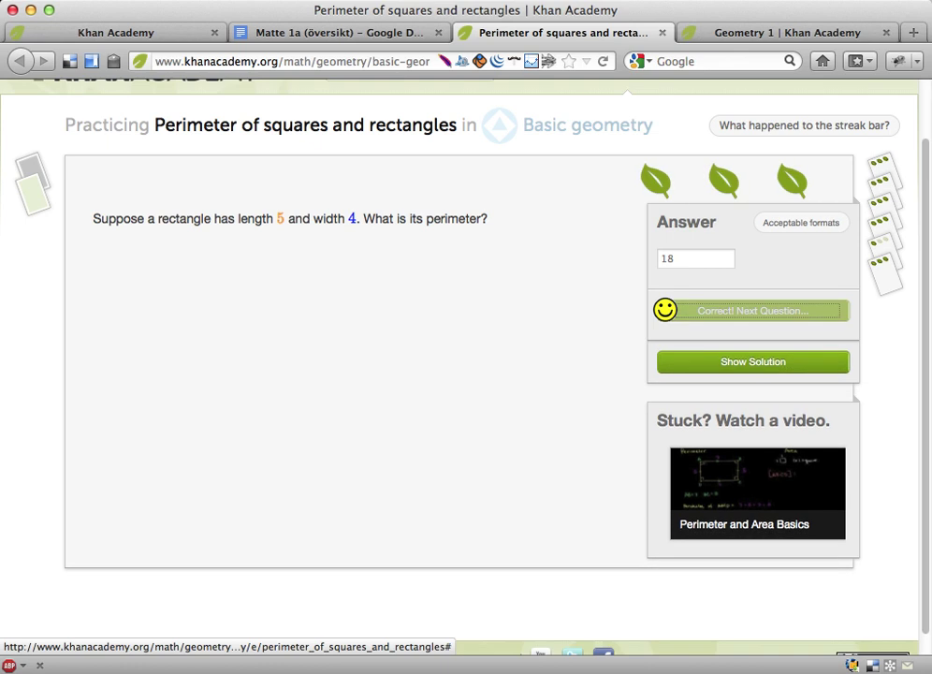
key("Return")
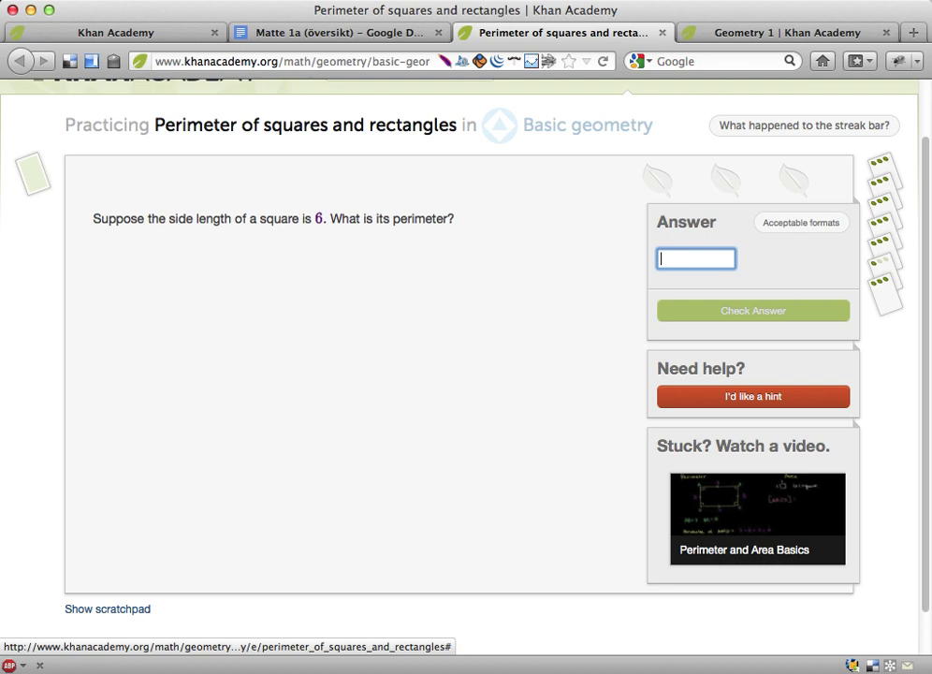
Step: Finish the stack by answering 24 for the perimeter of the square with side 6, and dismiss the new badge notice
type("24")
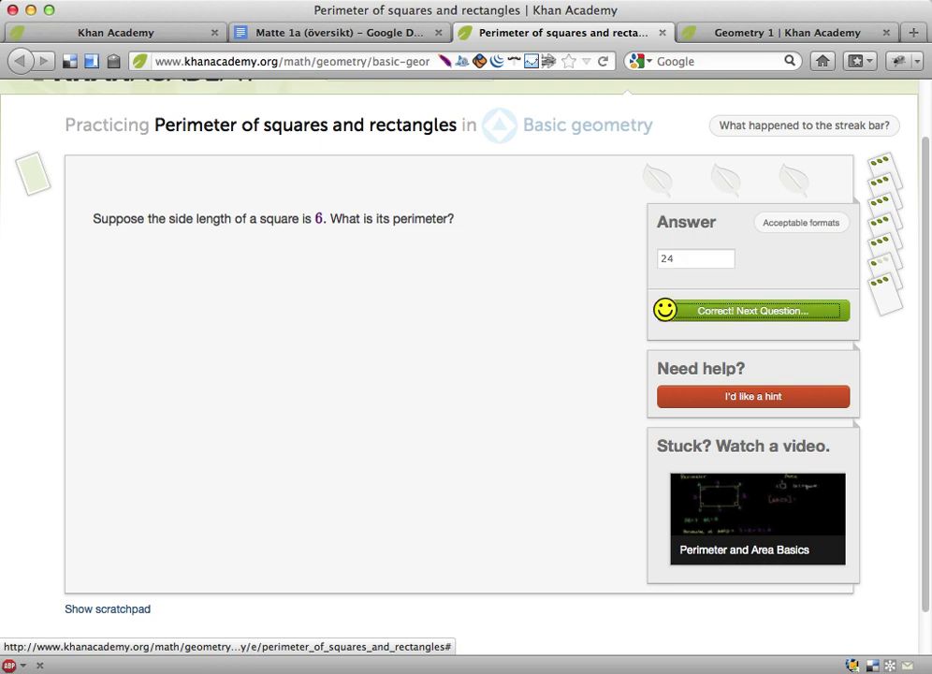
key("Return")
key("Return")
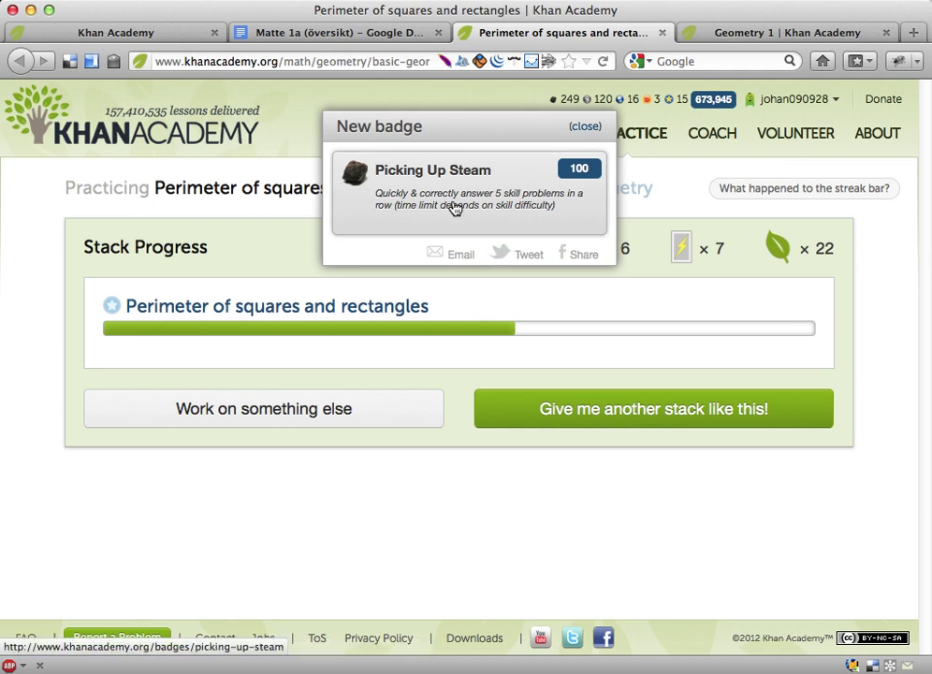
left_click(585, 127)
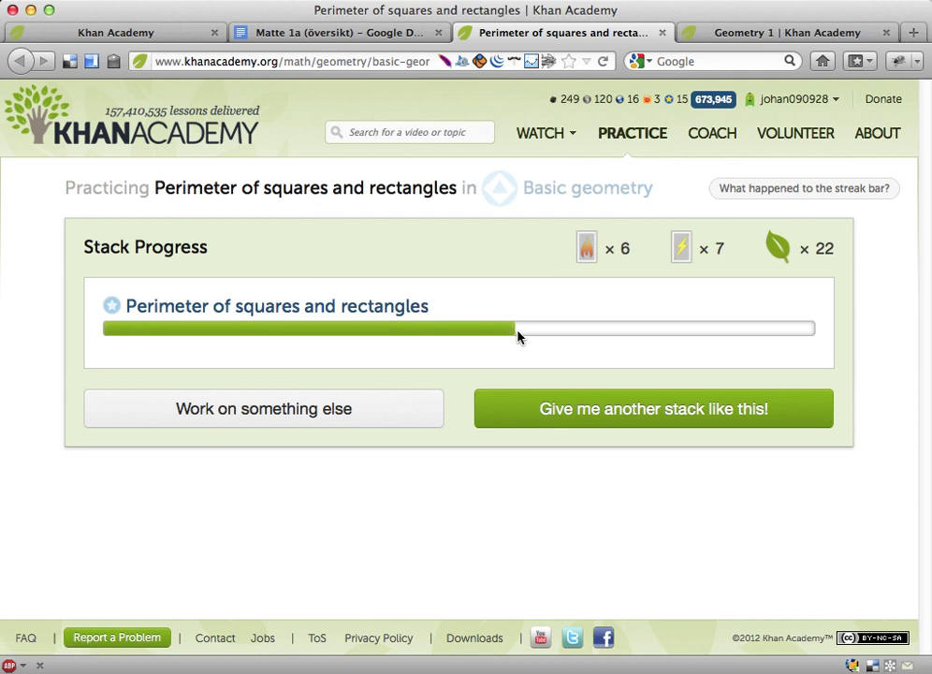
Step: Start another stack of the same exercise and answer 14 for the perimeter of the 6 by 1 rectangle
left_click(547, 411)
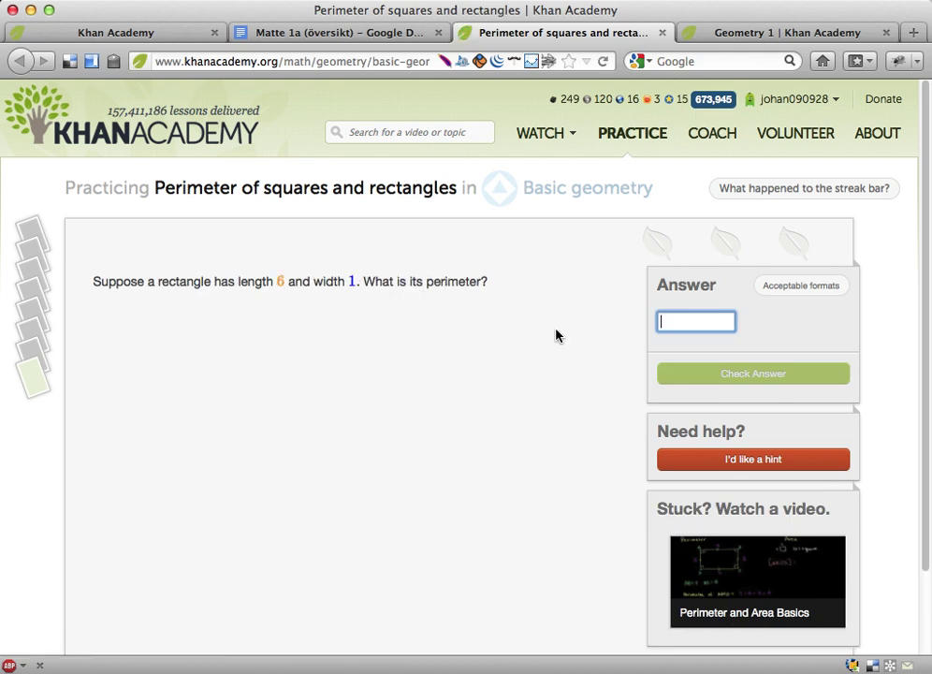
type("14")
key("Return")
key("Return")
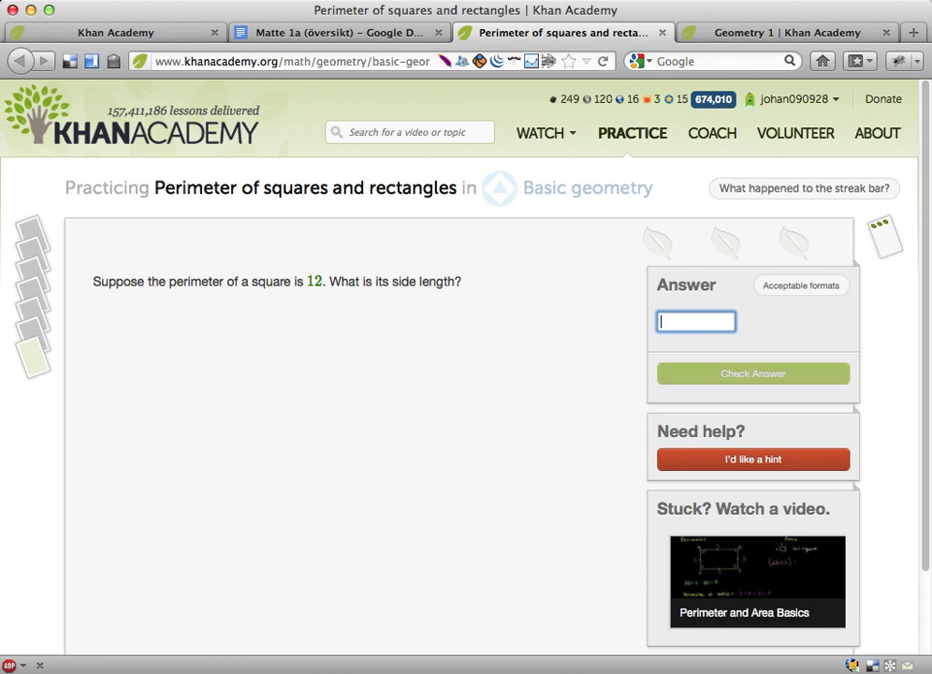
Step: Answer 3 for the side length of the square with perimeter 12, and 4 for the perimeter of the square with side 1
type("3")
key("Return")
key("Return")
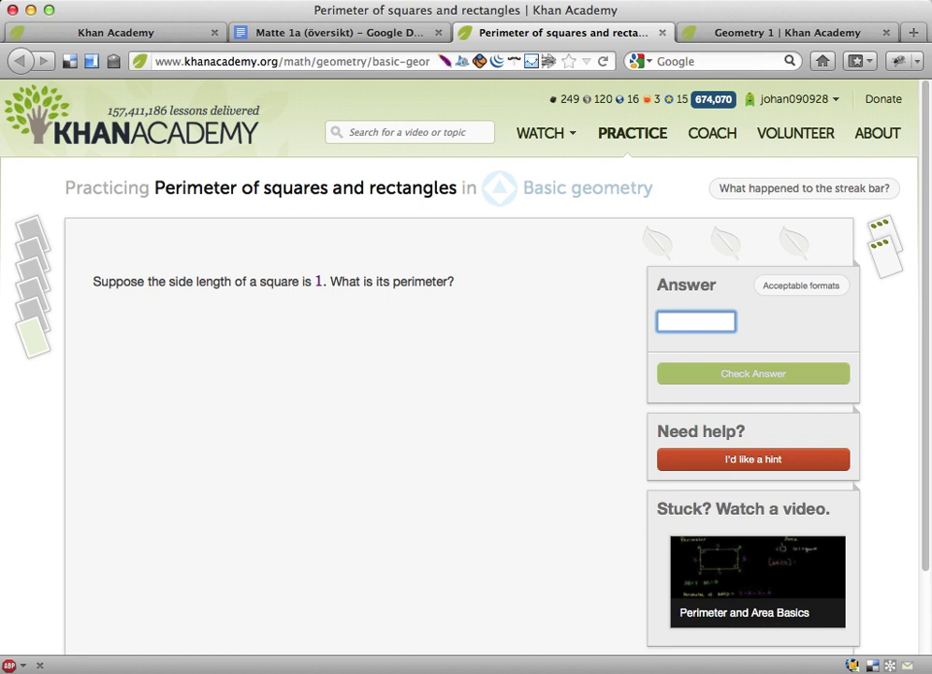
type("4")
key("Return")
key("Return")
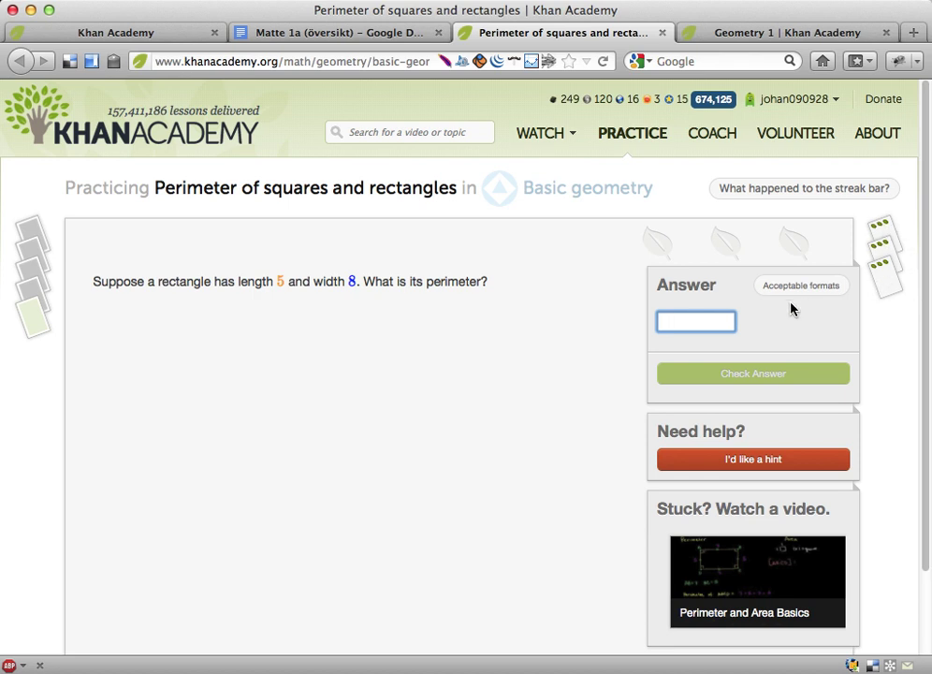
Step: Answer 26 for the perimeter of the 5 by 8 rectangle and 26 for the 7 by 6 rectangle
type("26")
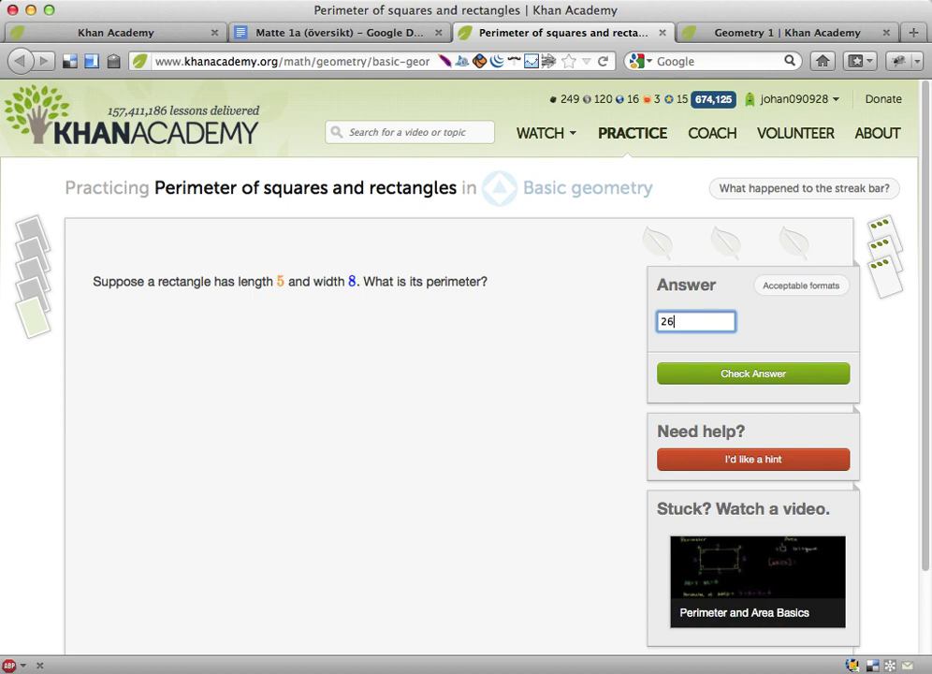
key("Return")
key("Return")
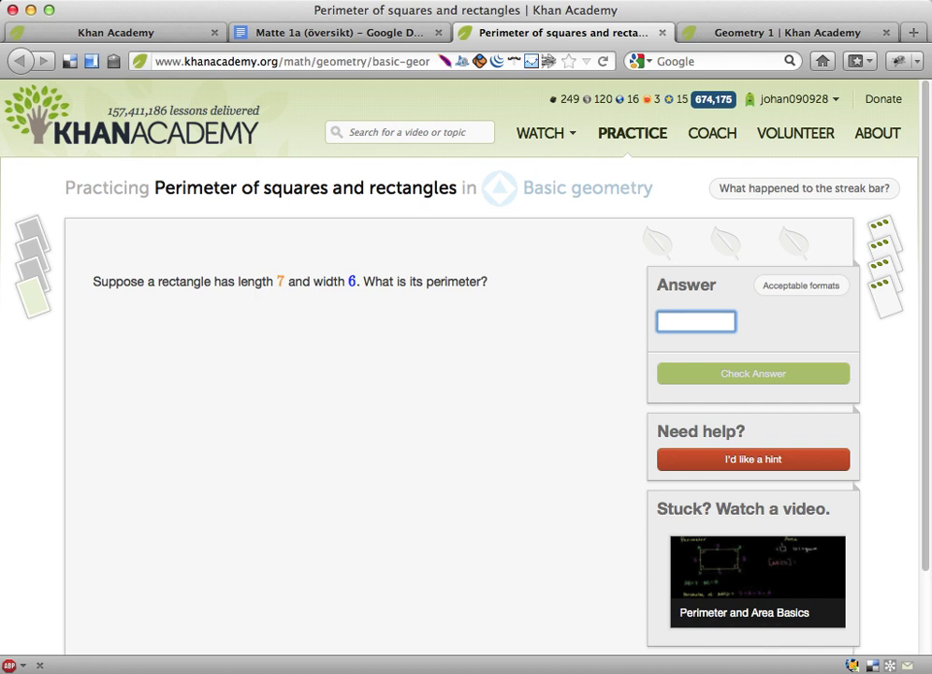
type("26")
key("Return")
key("Return")
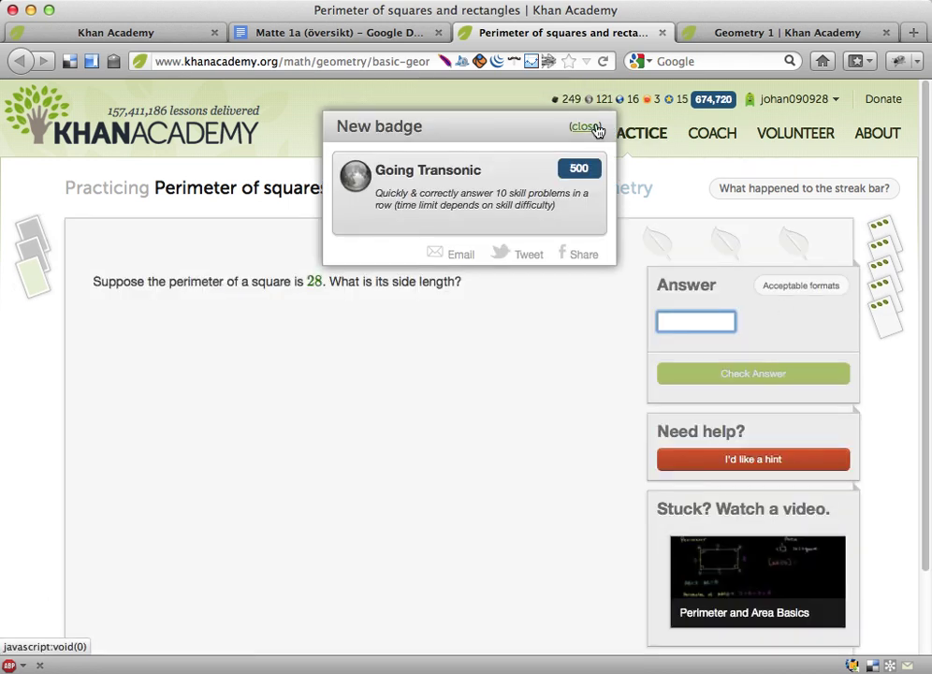
Step: Dismiss the Going Transonic badge notice and answer 7 for the side length of the square with perimeter 28
left_click(587, 136)
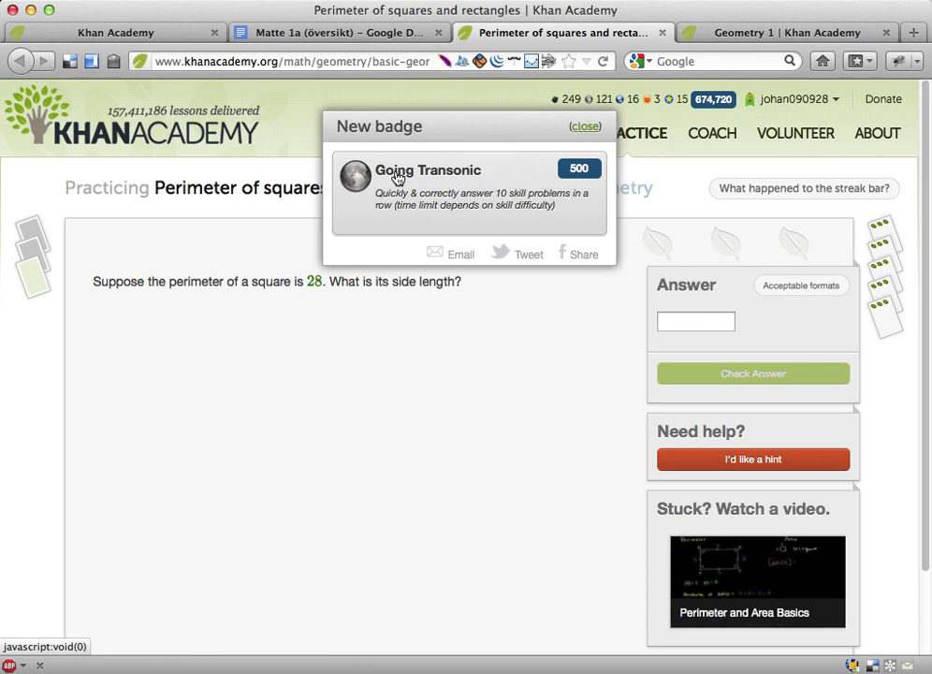
left_click(585, 127)
left_click(683, 324)
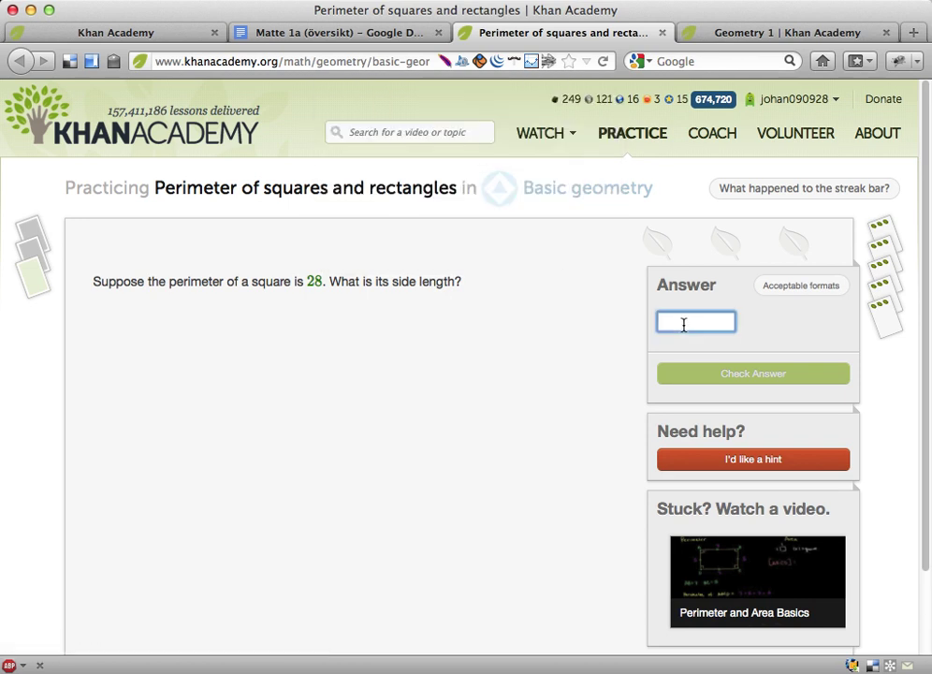
type("7")
key("Return")
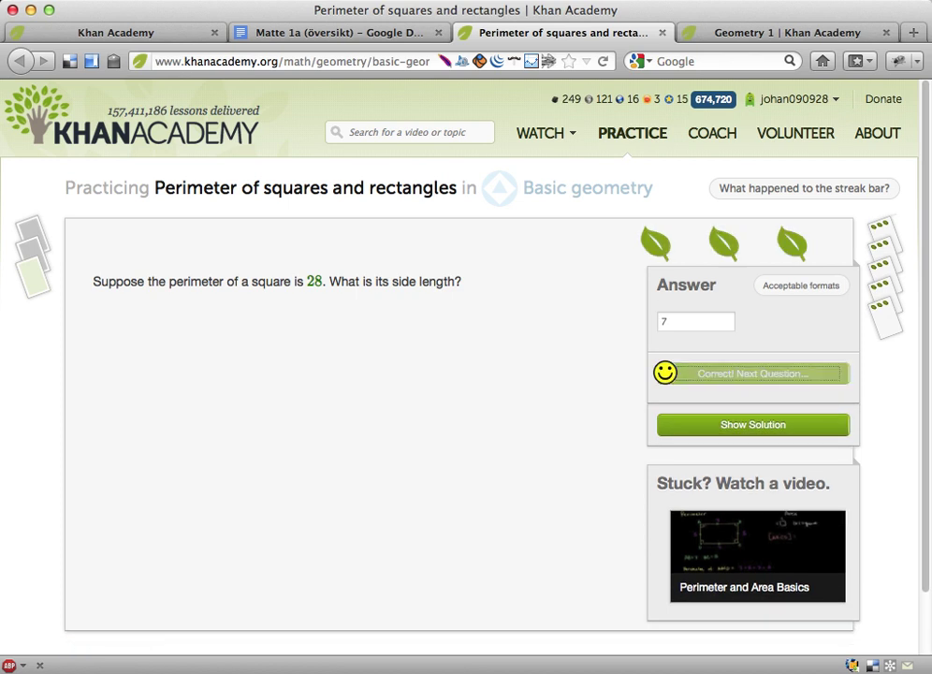
key("Return")
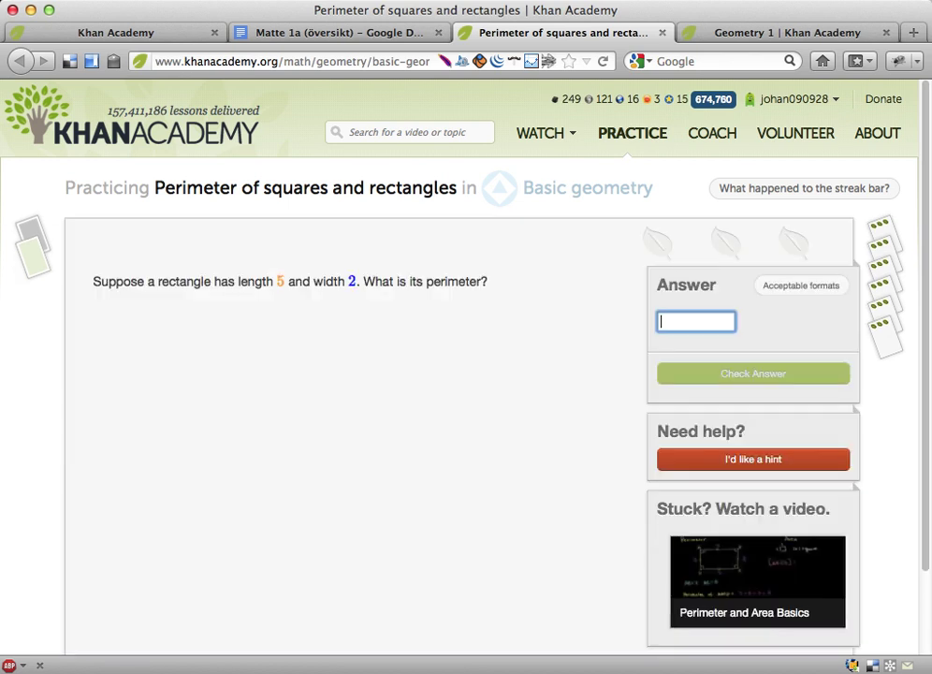
Step: Complete the stack by answering 14 for the perimeter of the 5 by 2 rectangle and 12 for the 5 by 1 rectangle
type("14")
key("Return")
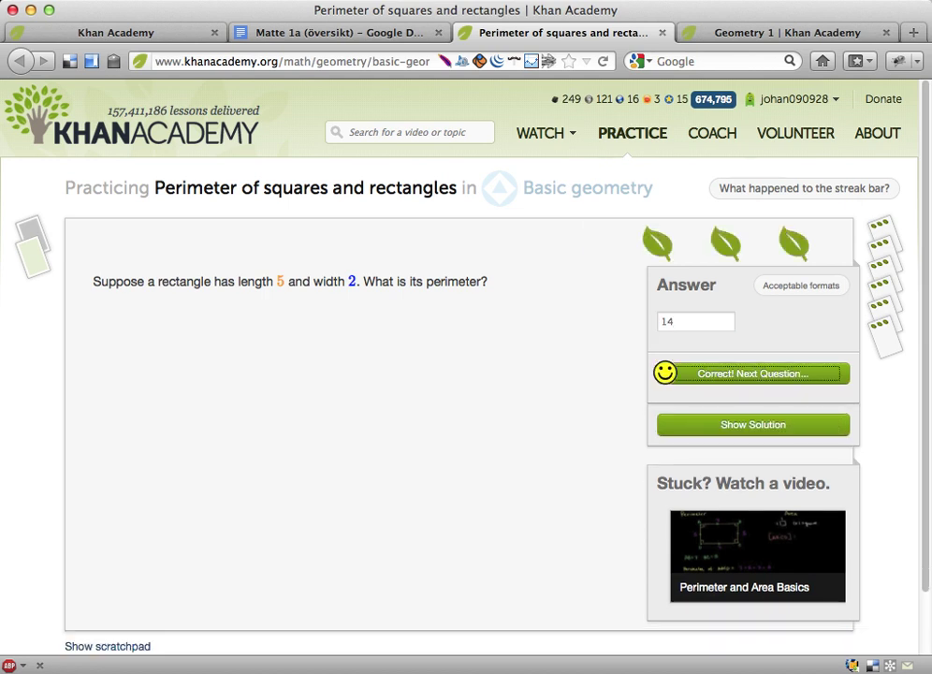
key("Return")
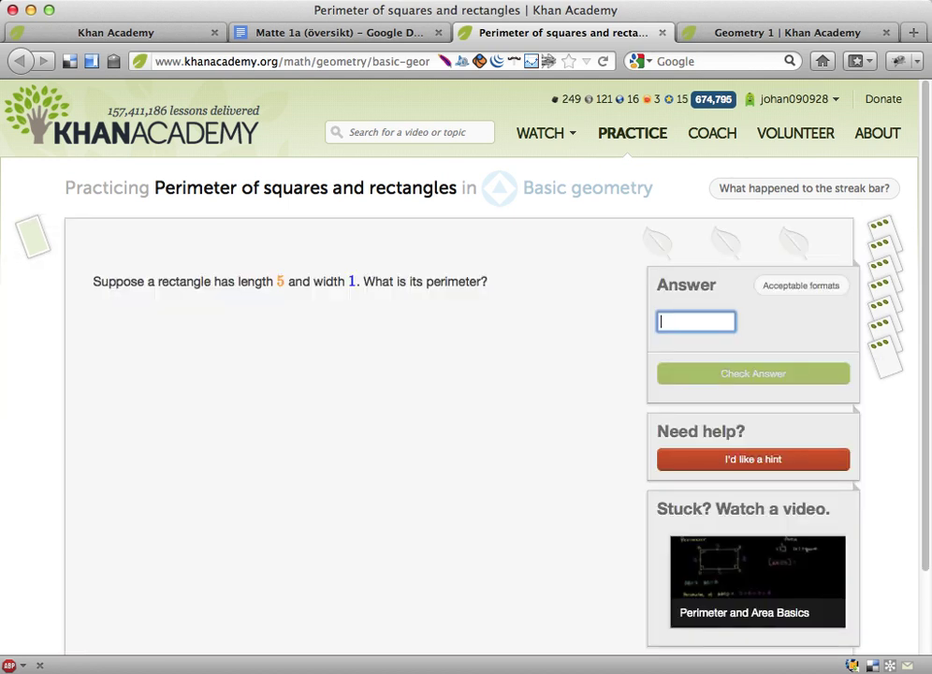
type("12")
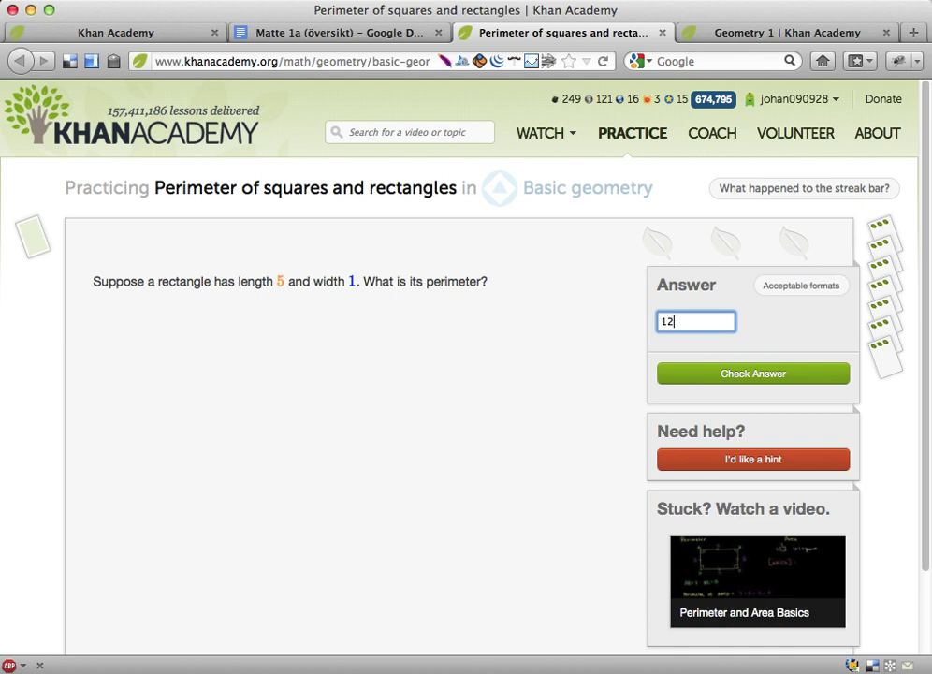
key("Return")
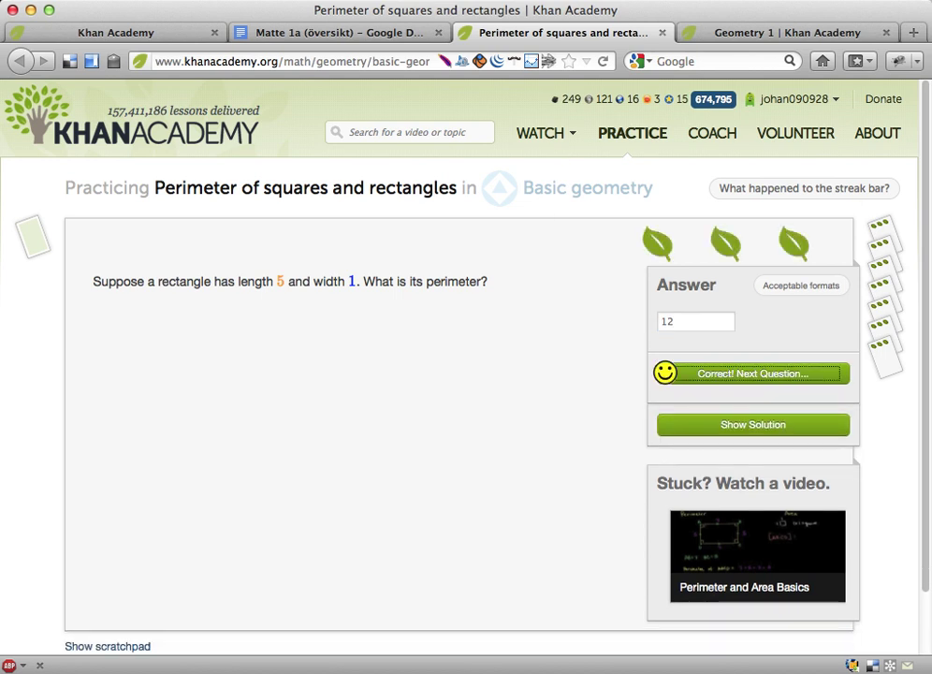
key("Return")
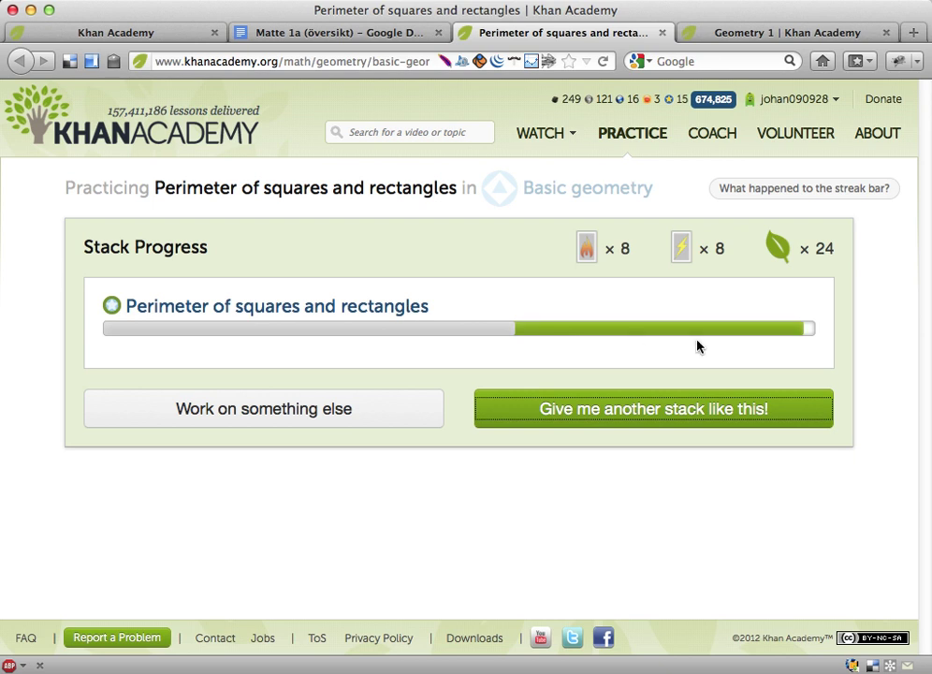
Step: Start another stack of the same exercise and answer 22 for the perimeter of the 4 by 7 rectangle
left_click(726, 413)
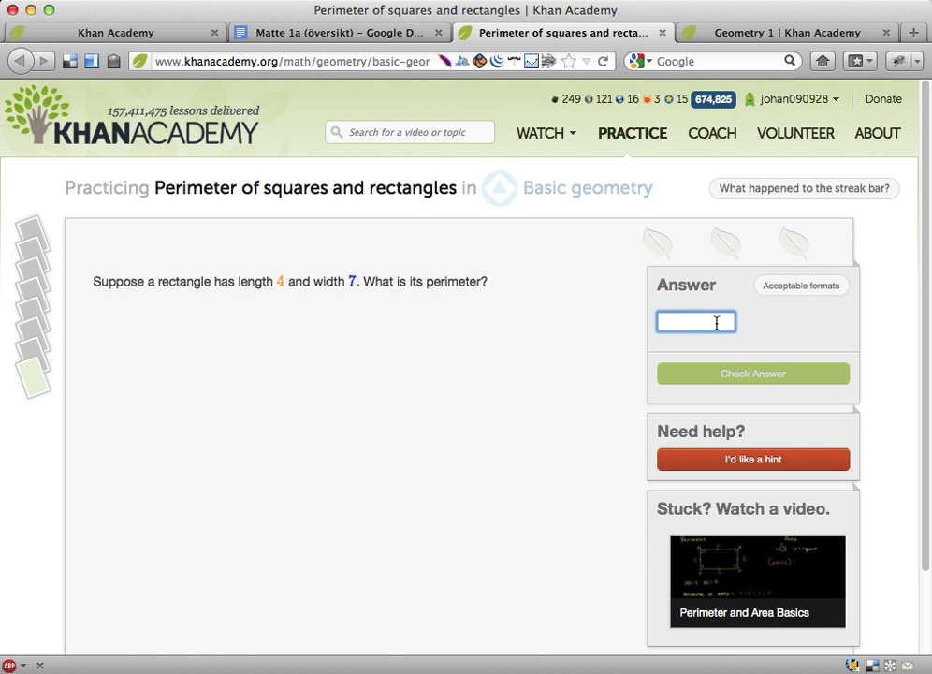
type("22")
key("Return")
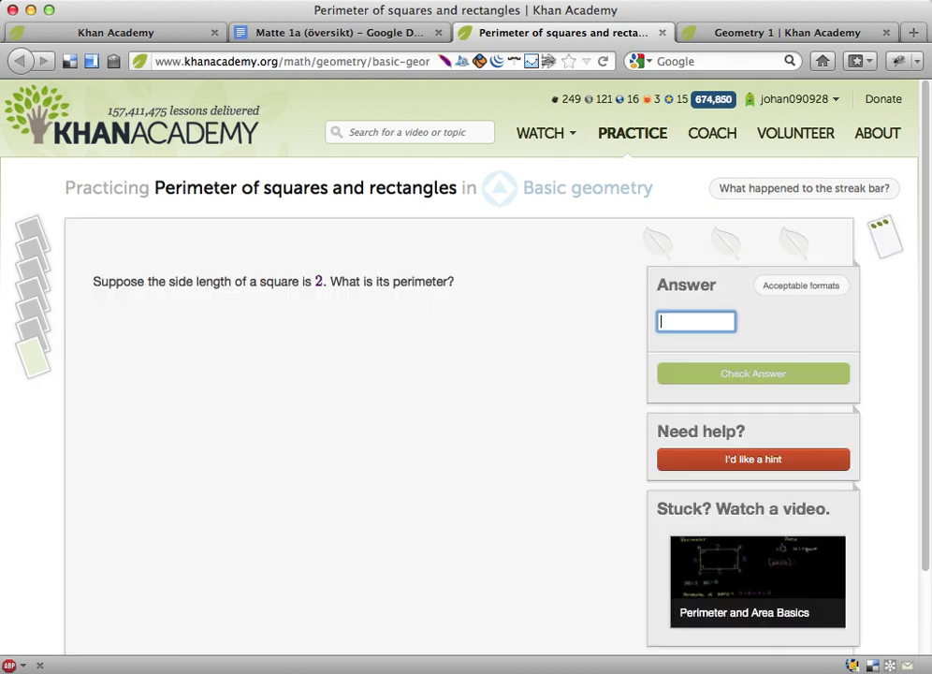
Step: Answer 8 for the perimeter of the square with side length 2 and 10 for the question that follows
type("8")
key("Return")
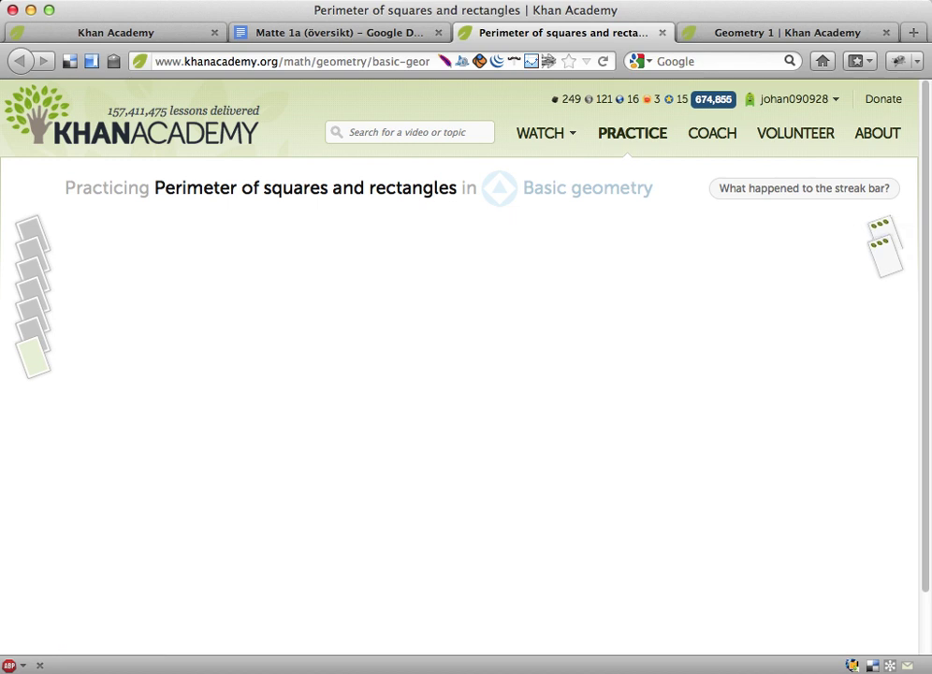
type("10")
key("Return")
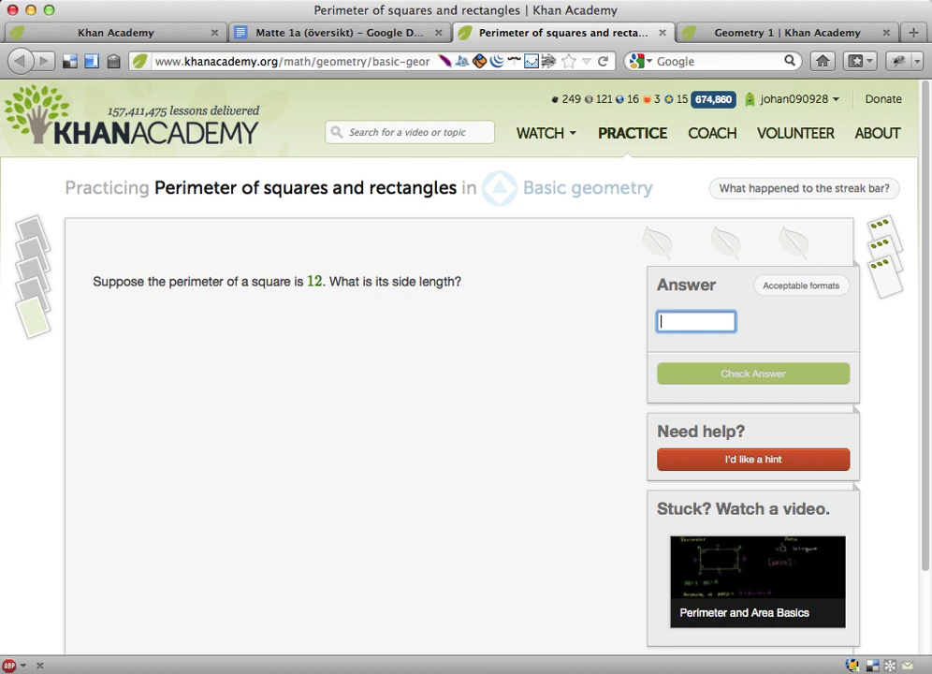
Step: Answer 3 for the side length of the square with perimeter 12 and 16 for the perimeter of the square with side 4
type("3")
key("Return")
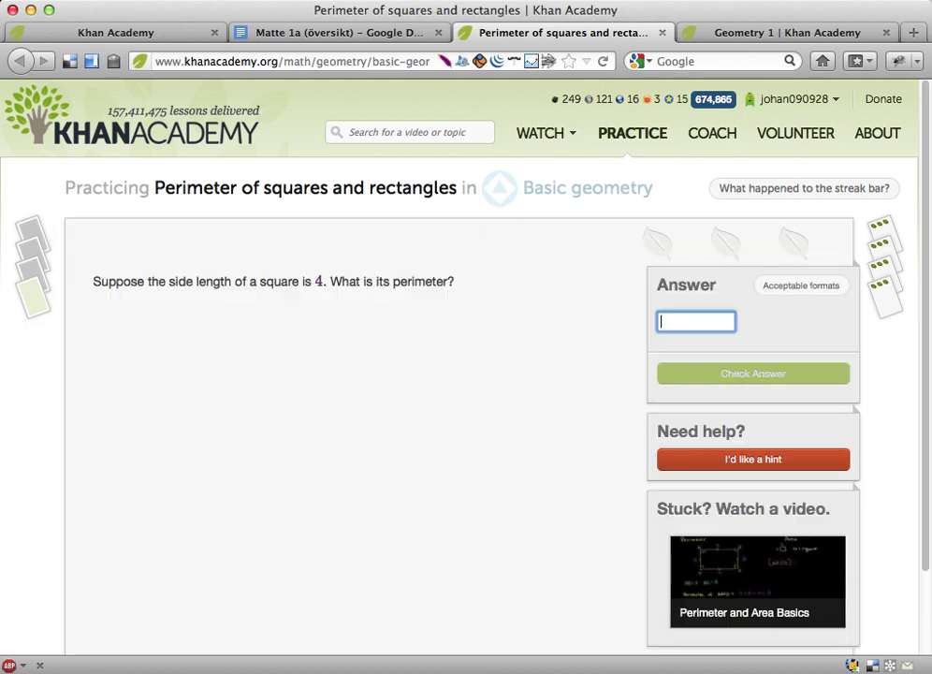
type("16")
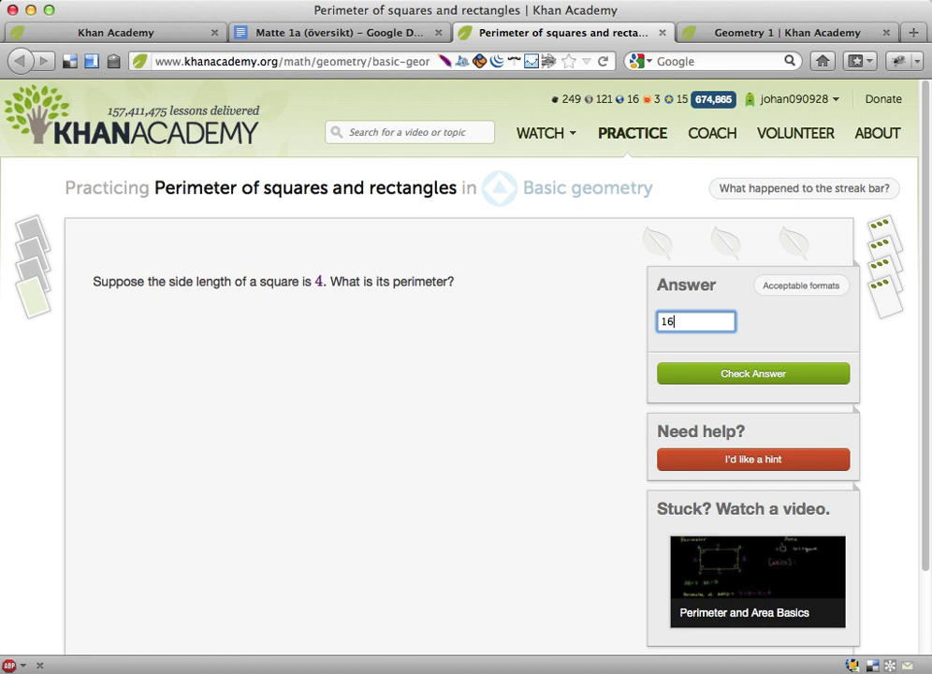
key("Return")
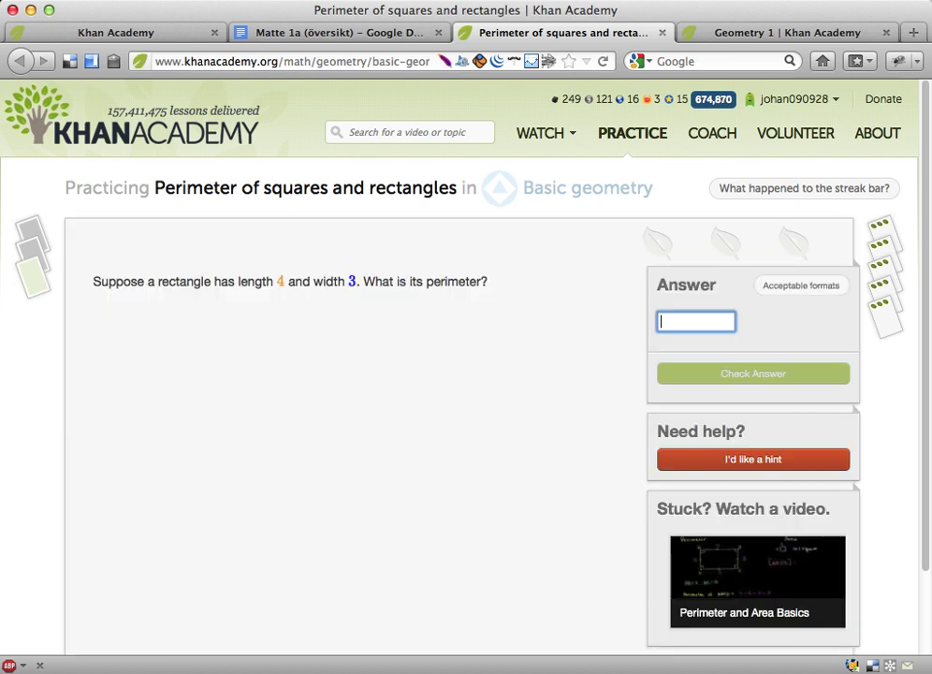
Step: Answer 14 for the perimeter of the 4 by 3 rectangle and dismiss the Nice Streak badge notice
type("14")
key("Return")
key("Return")
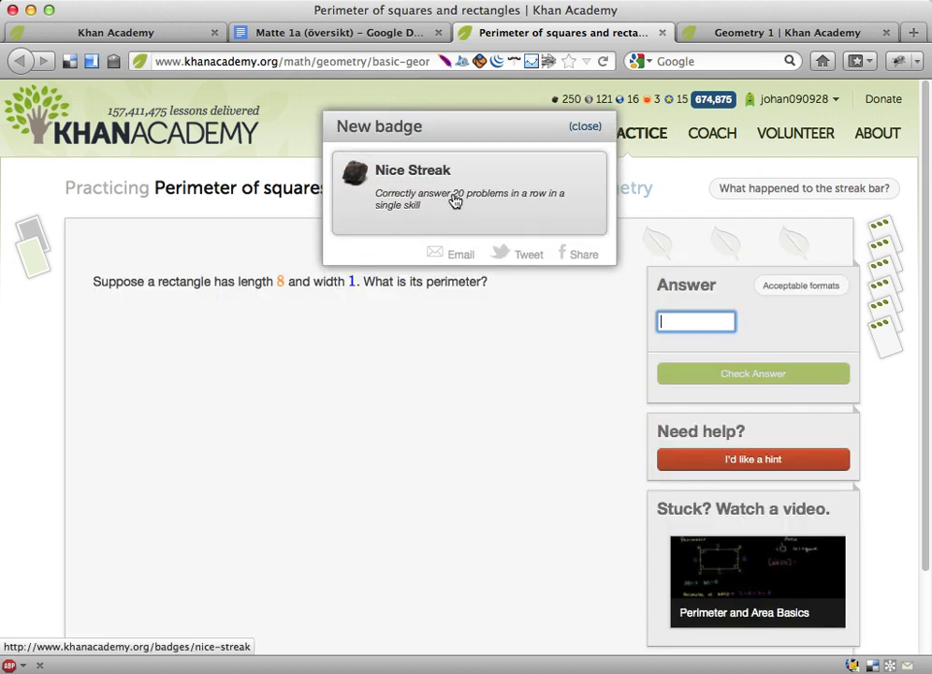
left_click(588, 128)
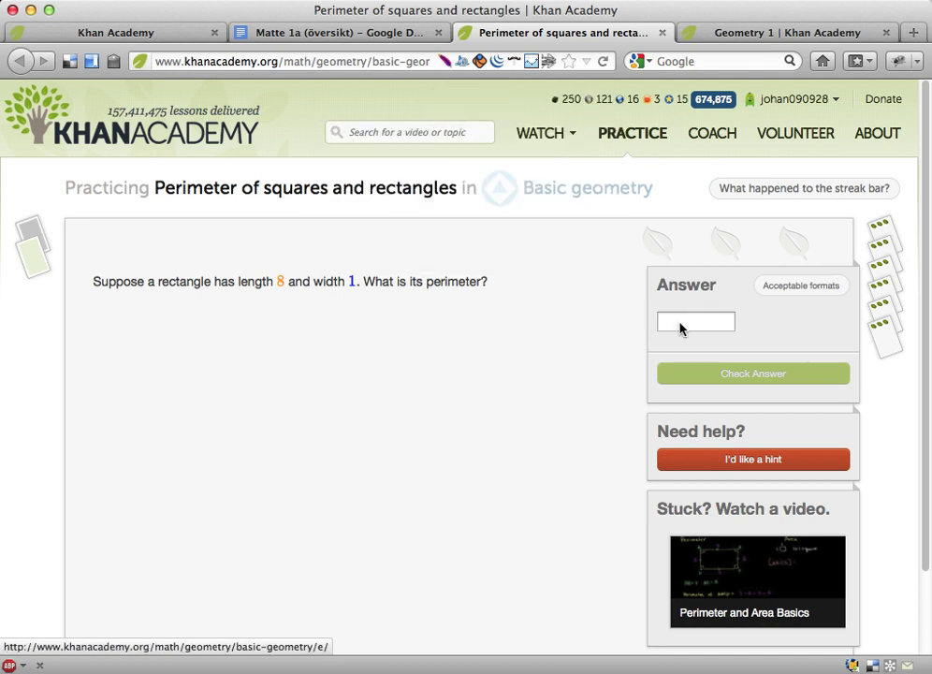
Step: Answer 18 for the perimeter of the 8 by 1 rectangle, dismissing the Going Supersonic badge notice before continuing to the next question
left_click(682, 323)
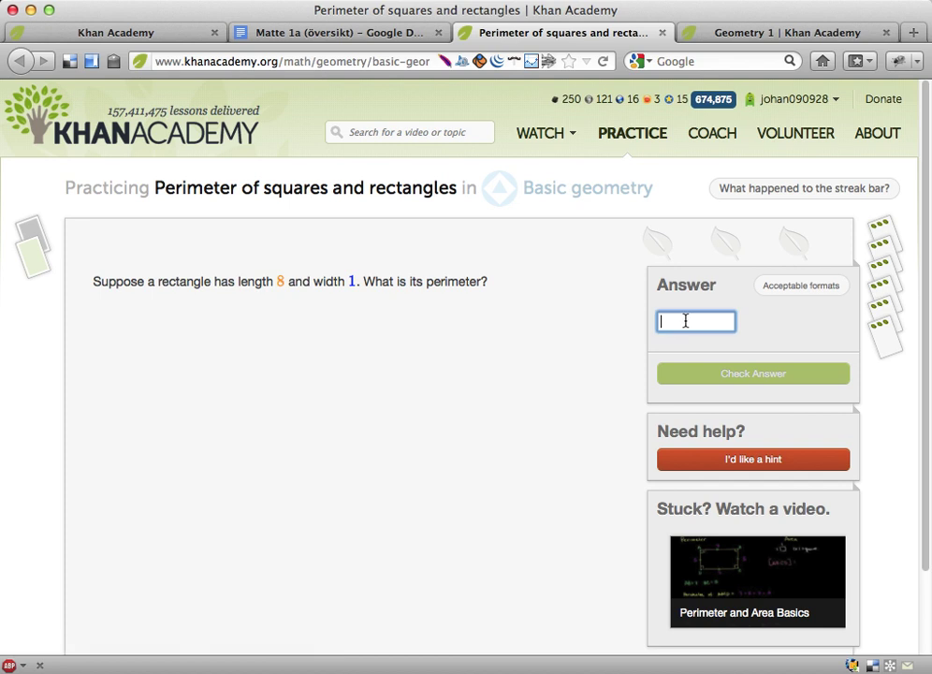
type("18")
key("Return")
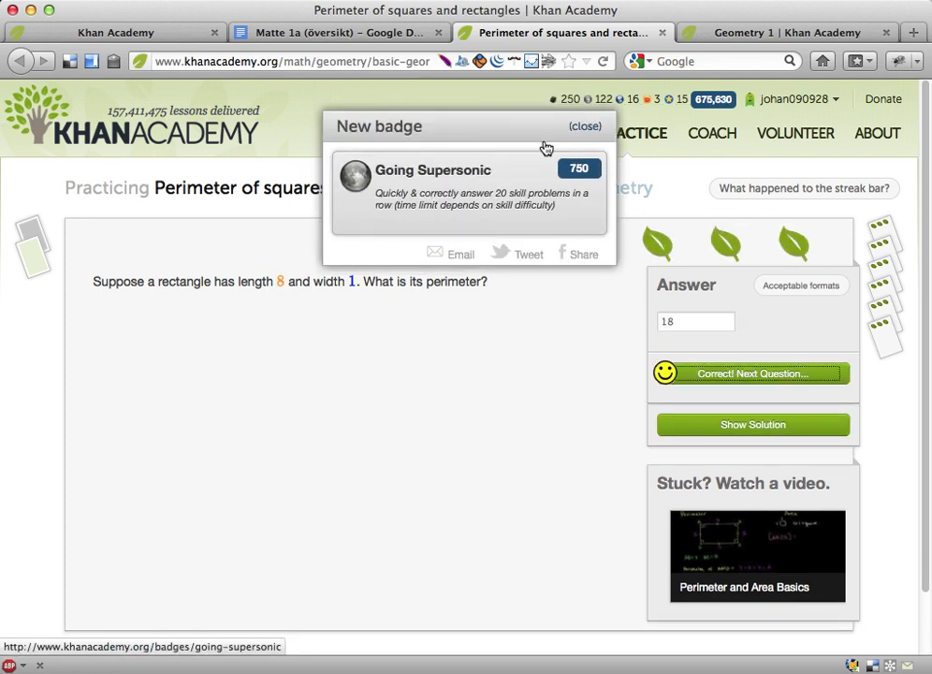
left_click(587, 129)
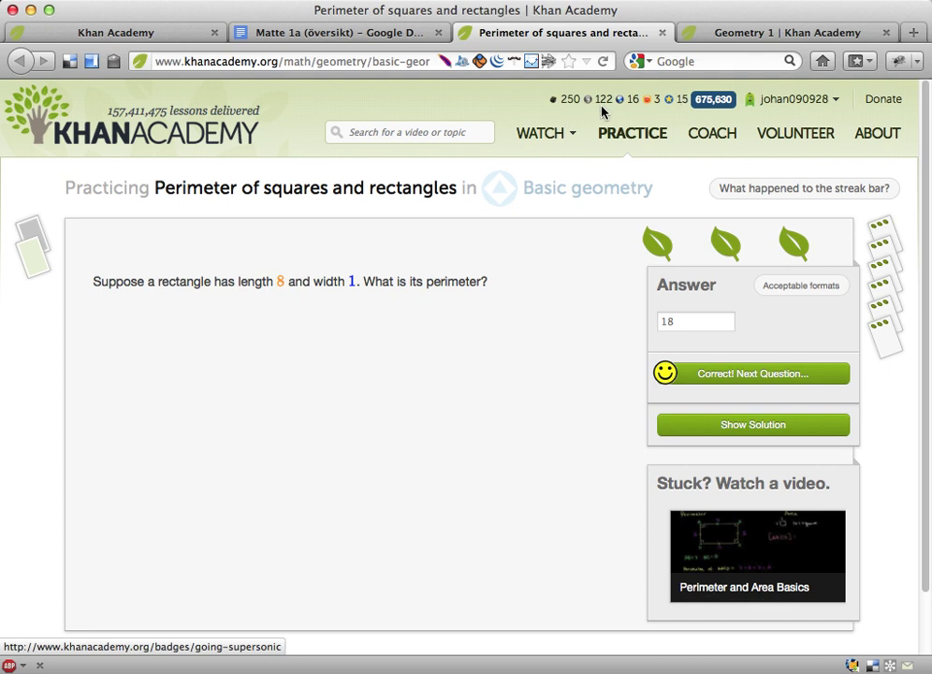
left_click(705, 379)
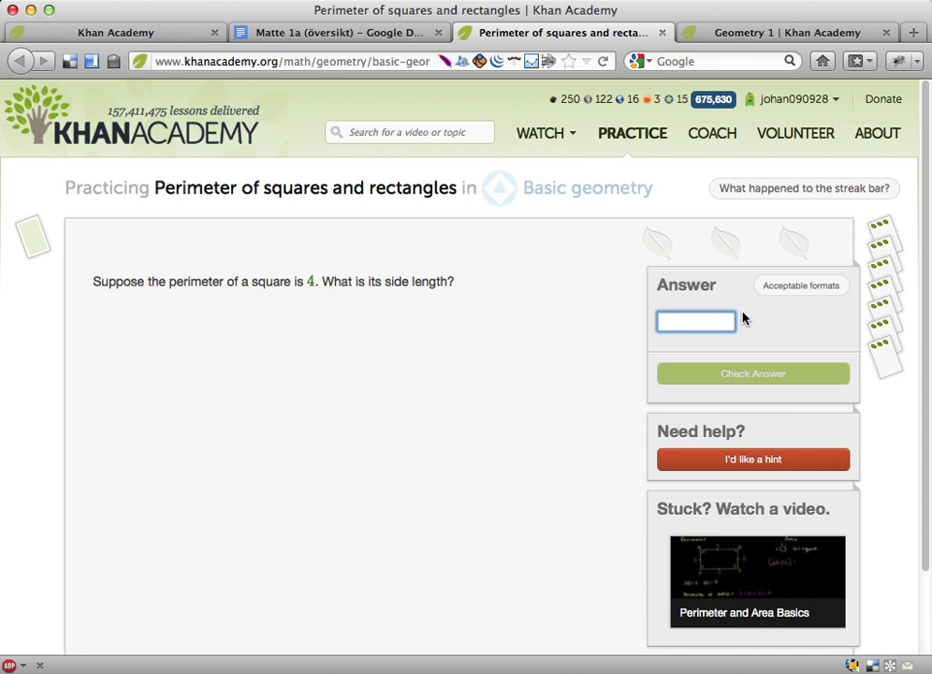
Step: Complete the stack by answering 1 for the side length of the square with perimeter 4, and choose to pick a new skill
type("1")
key("Return")
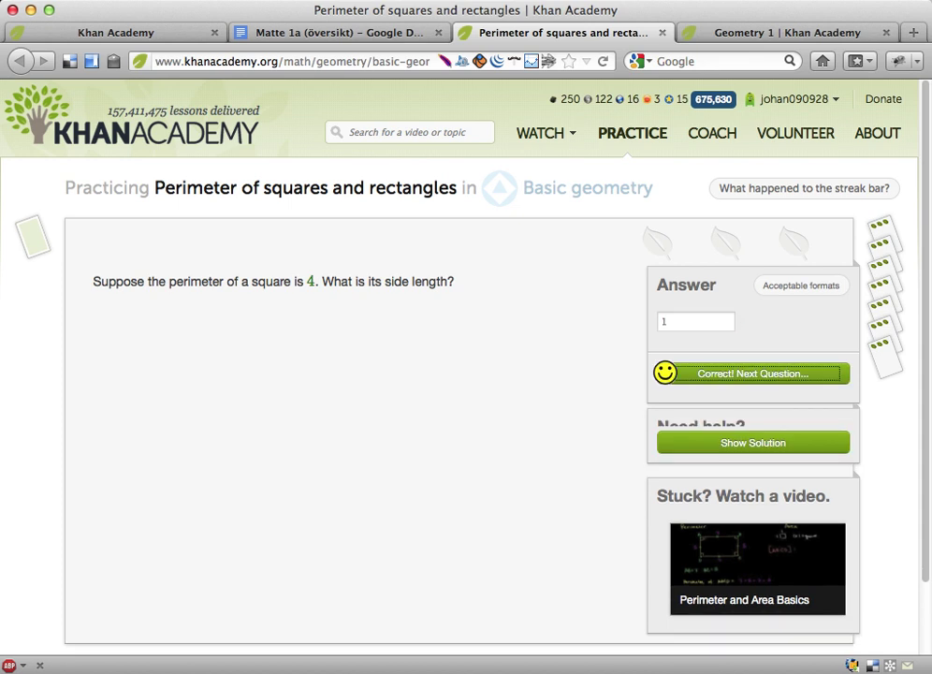
key("Return")
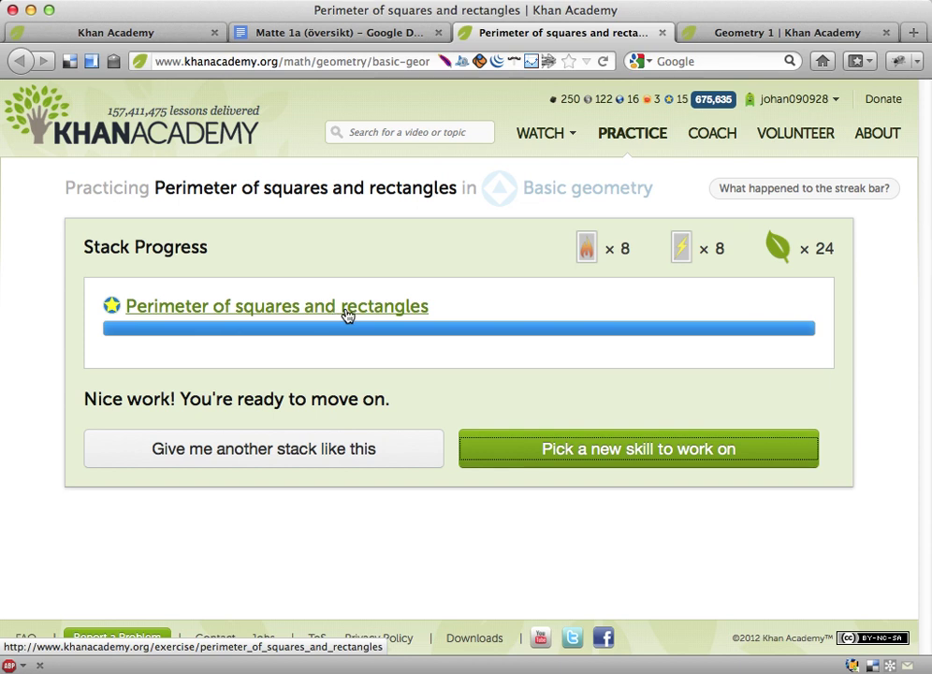
left_click(550, 449)
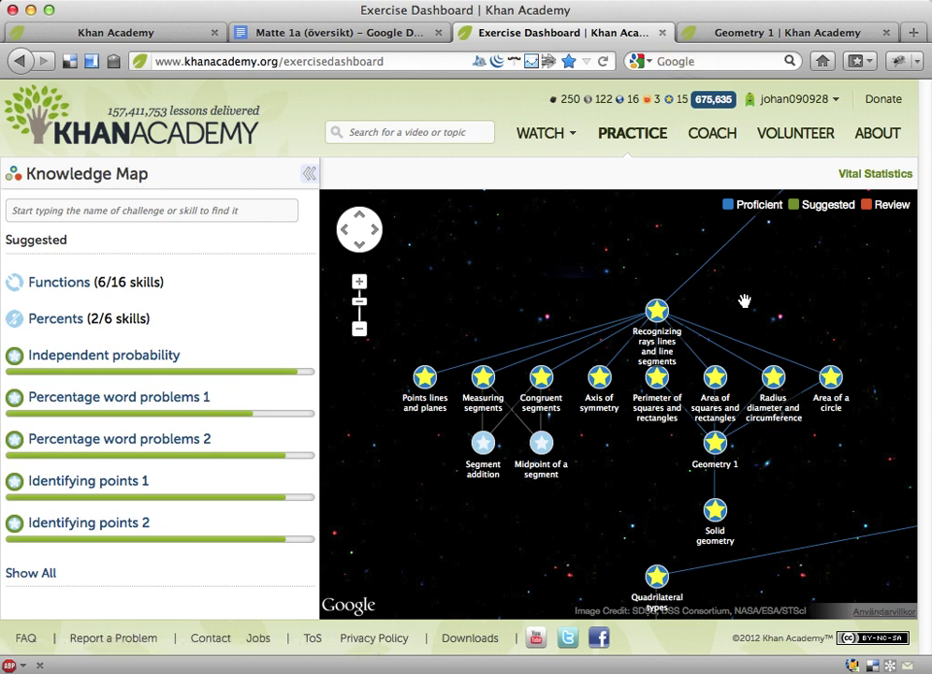
Step: Close the exercise dashboard to review the Figurer i två dimensioner row in Google Docs, and switch to the open Geometry 1 exercise in Khan Academy
left_click(662, 33)
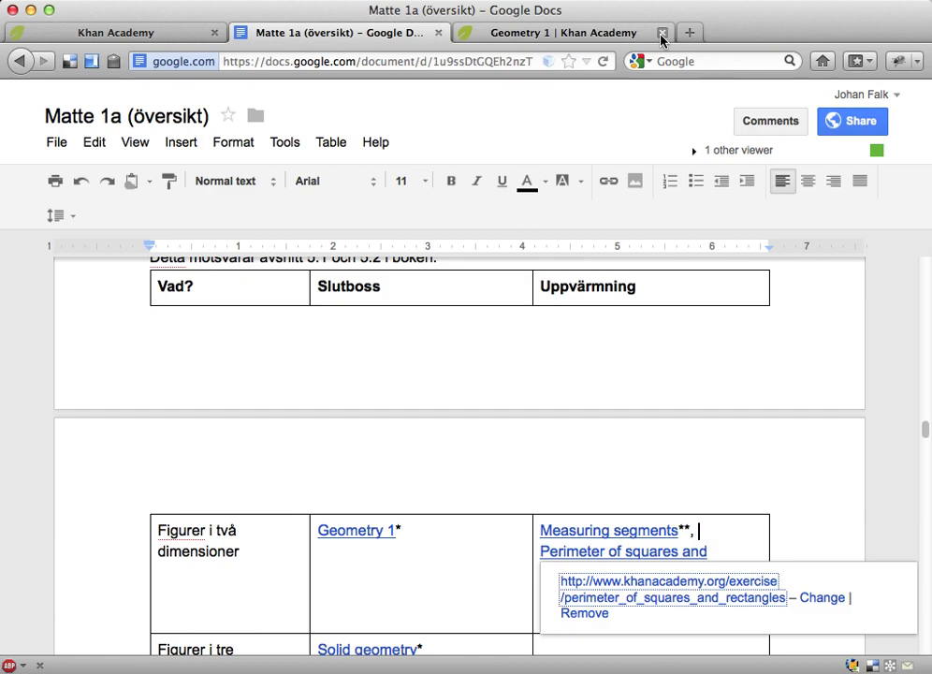
left_click(446, 280)
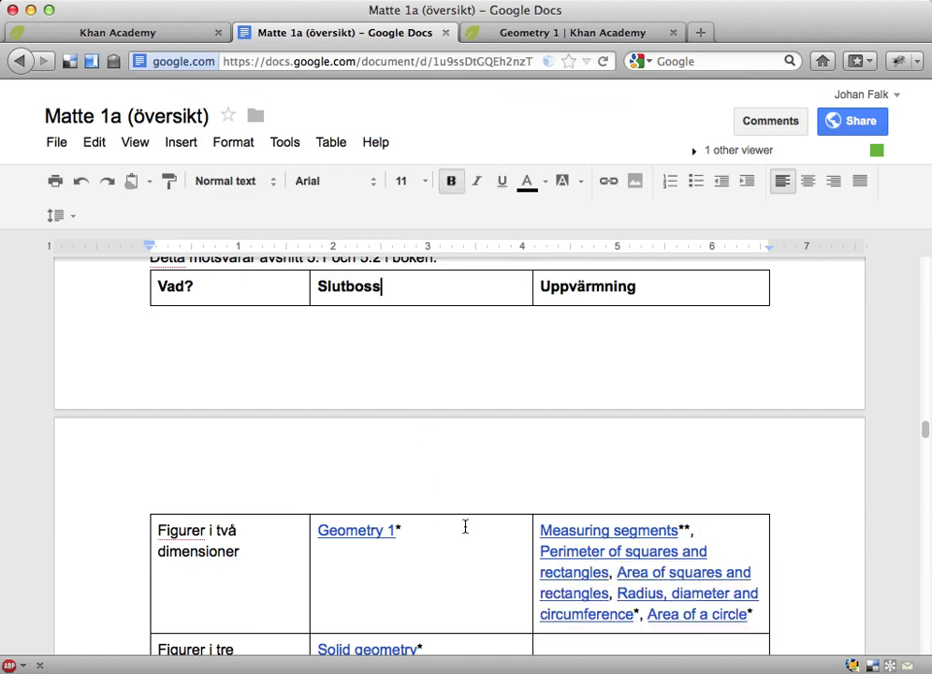
scroll(465, 527, "down", 1)
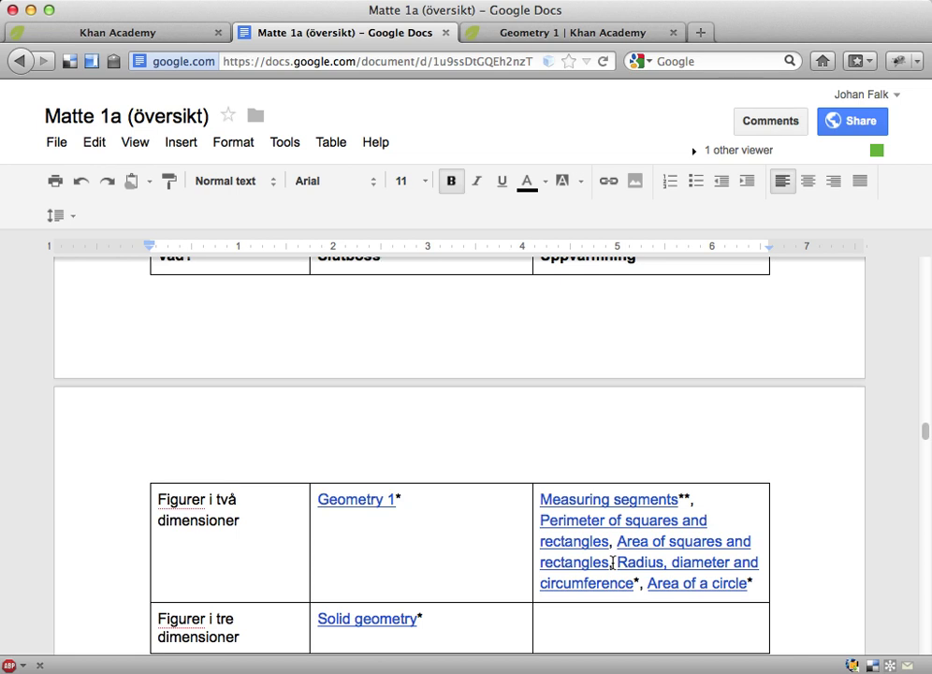
left_click(418, 502)
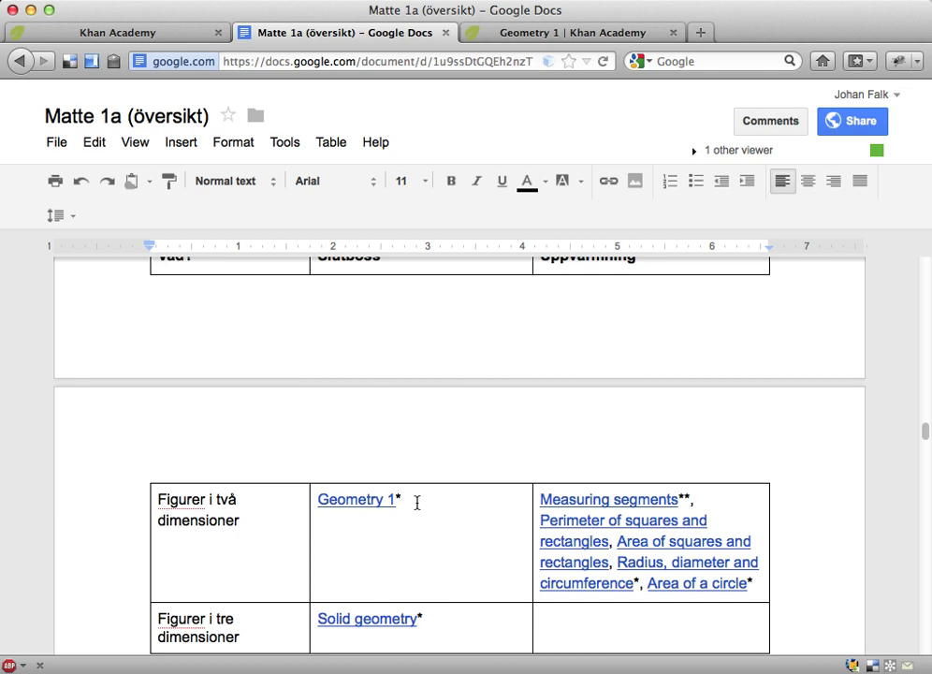
key("ctrl+Tab")
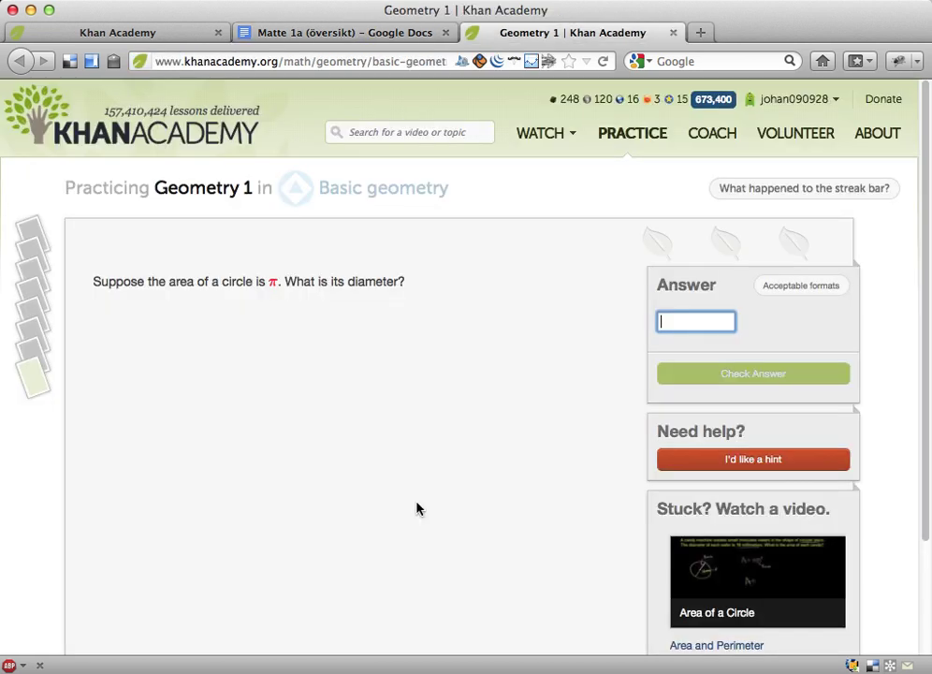